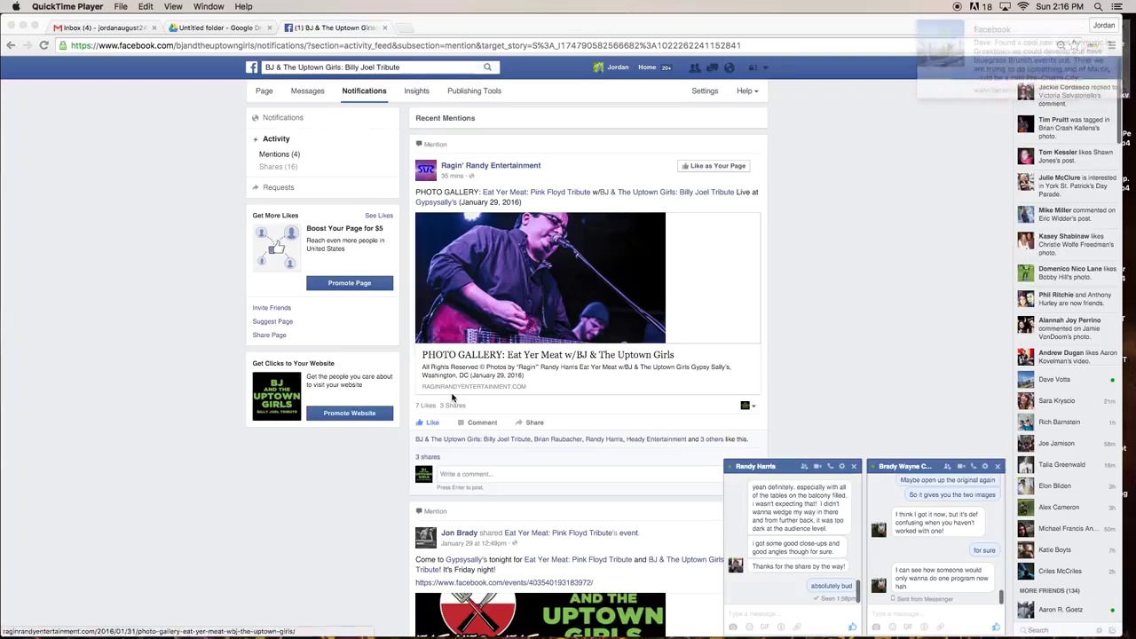
Open _MG_6065.CR2 from Adobe Bridge in Photoshop's Camera Raw
{"action": "key", "text": "super+Tab"}
{"action": "key", "text": "super+Tab"}
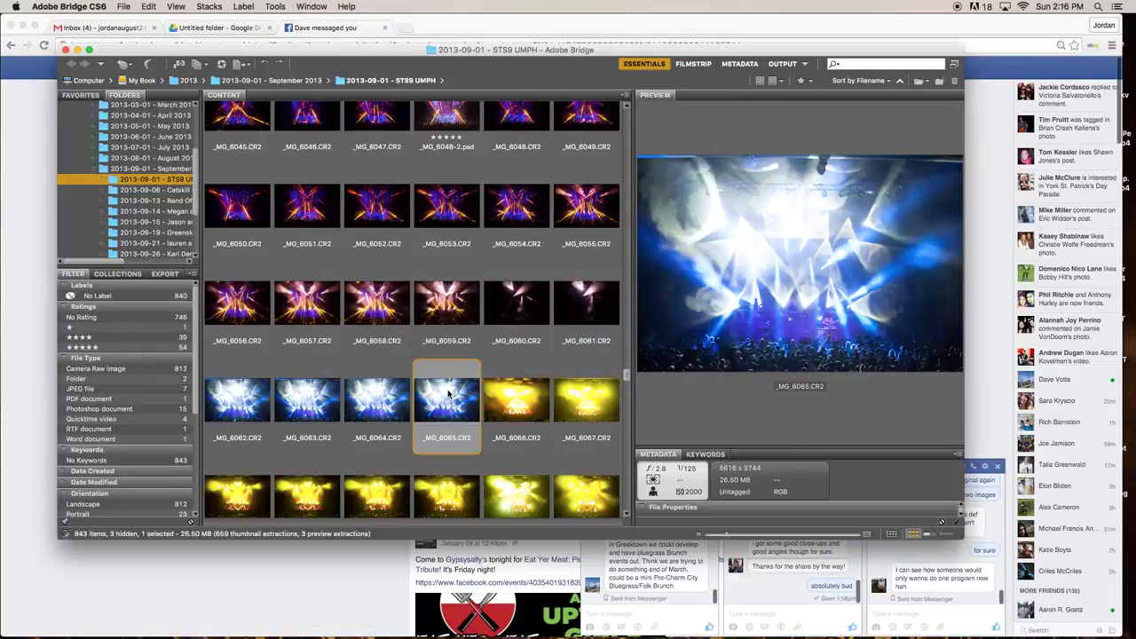
{"action": "left_click_drag", "start_coordinate": [448, 393], "coordinate": [506, 606]}
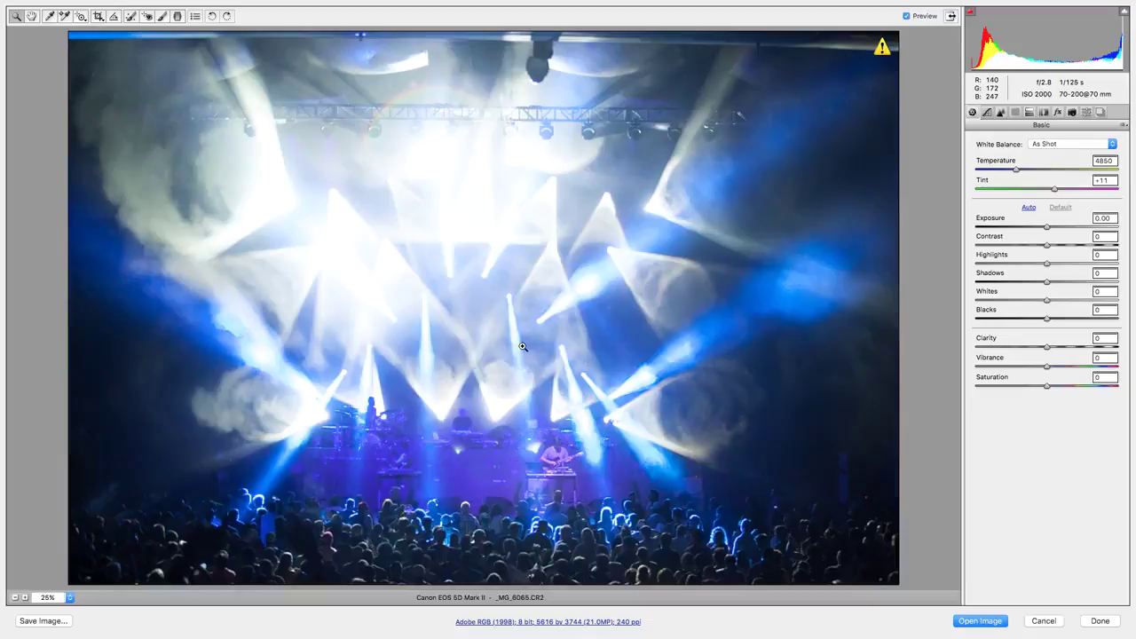
At 12.5% zoom, set Highlights to -86 and Shadows to +59
{"action": "left_click", "coordinate": [522, 347], "text": "alt"}
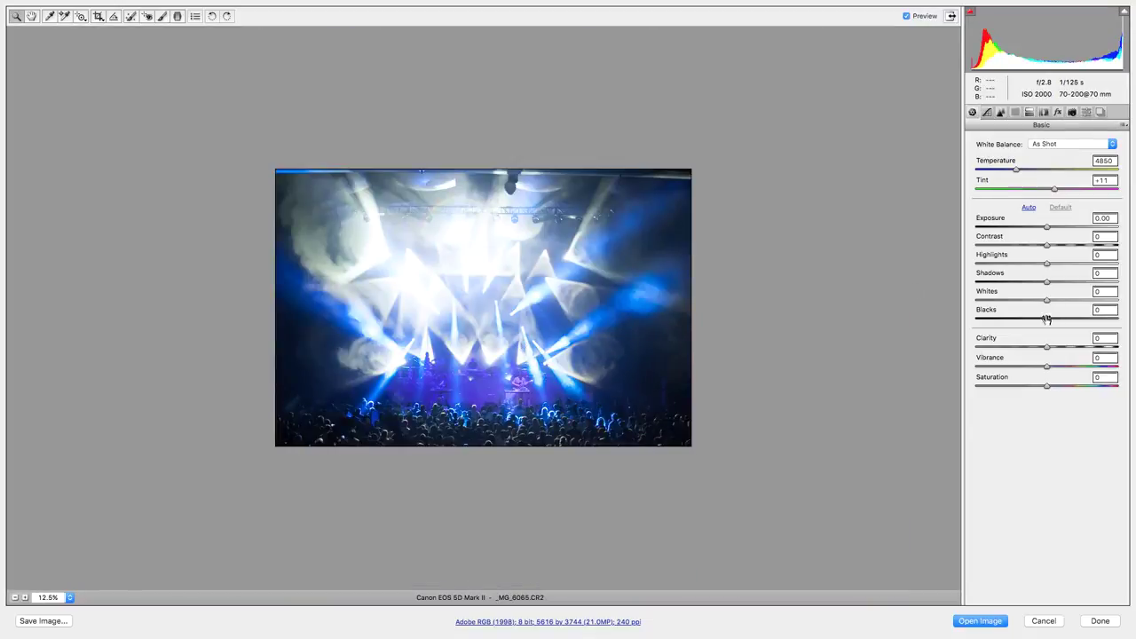
{"action": "left_click", "coordinate": [993, 264]}
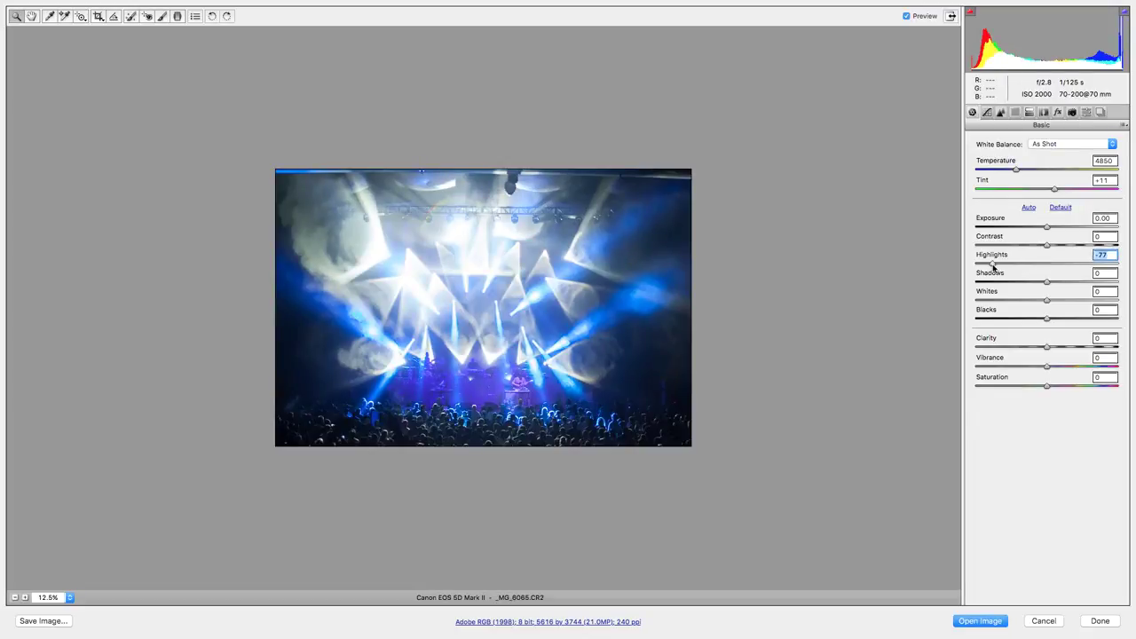
{"action": "left_click_drag", "start_coordinate": [992, 266], "coordinate": [989, 266]}
{"action": "left_click", "coordinate": [907, 16]}
{"action": "left_click", "coordinate": [907, 16]}
{"action": "left_click_drag", "start_coordinate": [1080, 282], "coordinate": [1090, 281]}
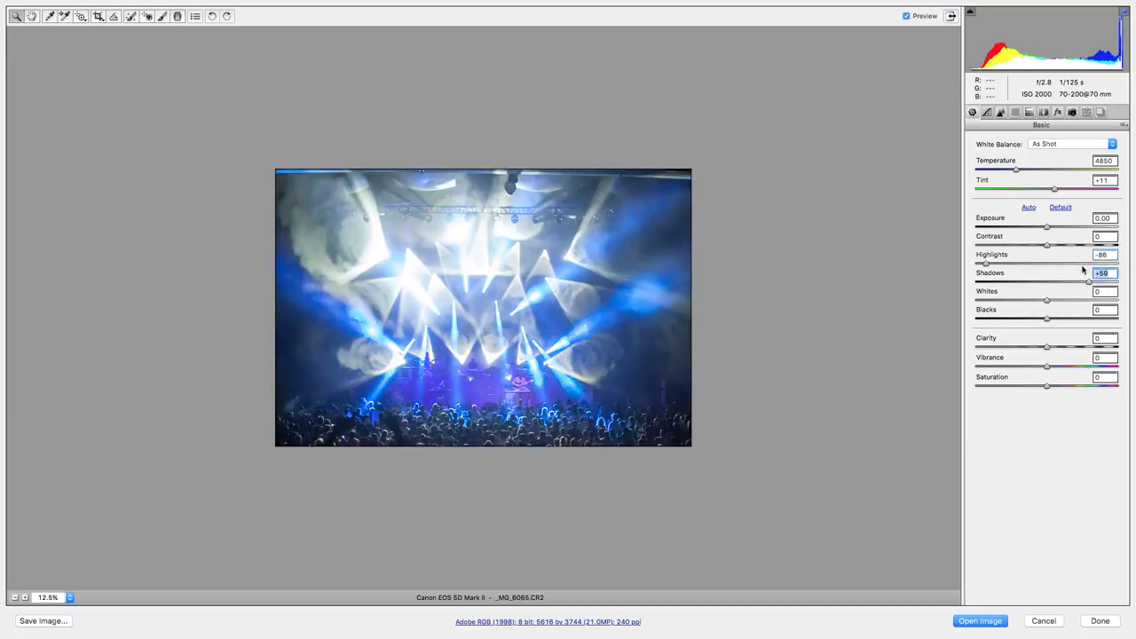
Add a -83 lens vignette with midpoint 23 and lower Blues saturation to -18
{"action": "left_click", "coordinate": [1044, 112]}
{"action": "mouse_move", "coordinate": [1019, 291]}
{"action": "left_mouse_down"}
{"action": "mouse_move", "coordinate": [984, 294]}
{"action": "mouse_move", "coordinate": [1009, 309]}
{"action": "left_mouse_up"}
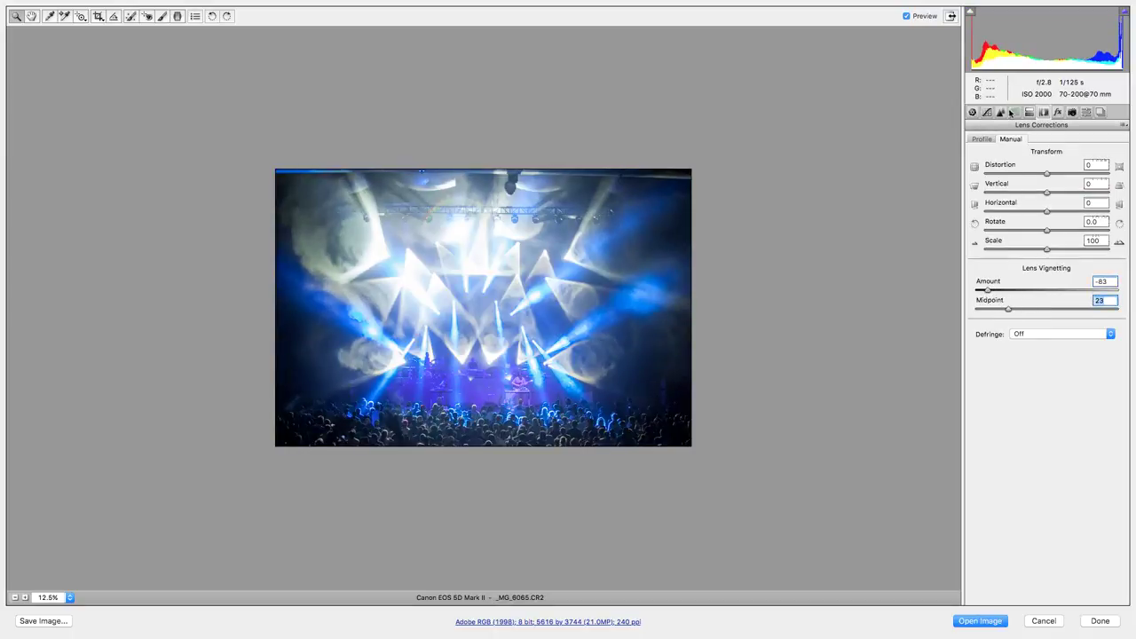
{"action": "left_click", "coordinate": [1013, 112]}
{"action": "left_click", "coordinate": [1011, 160]}
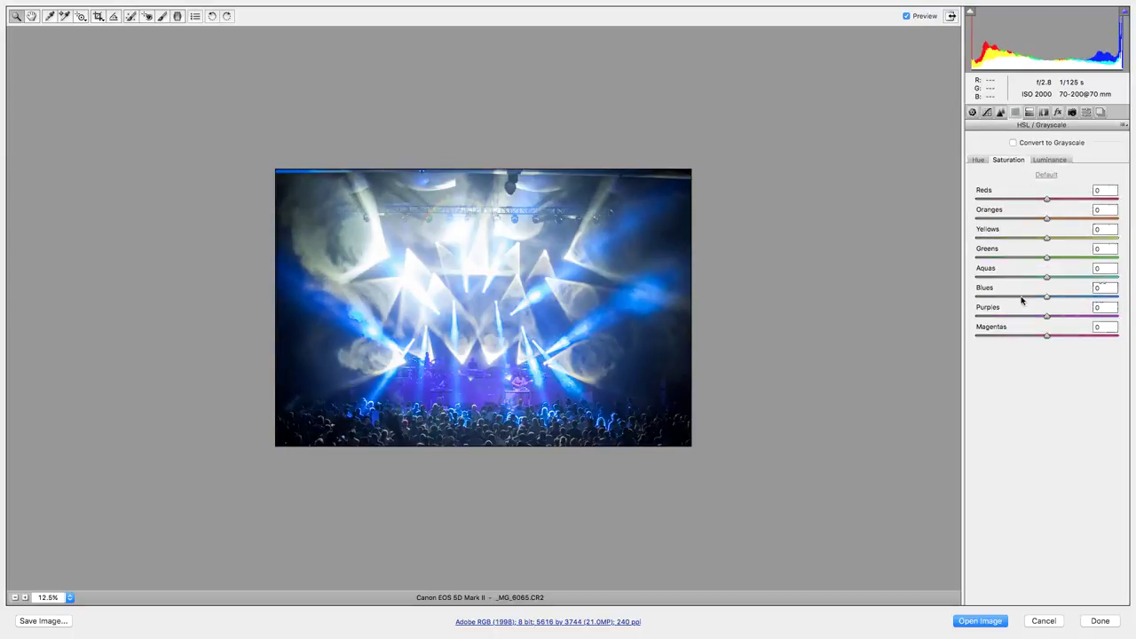
{"action": "left_click_drag", "start_coordinate": [1021, 298], "coordinate": [1035, 297]}
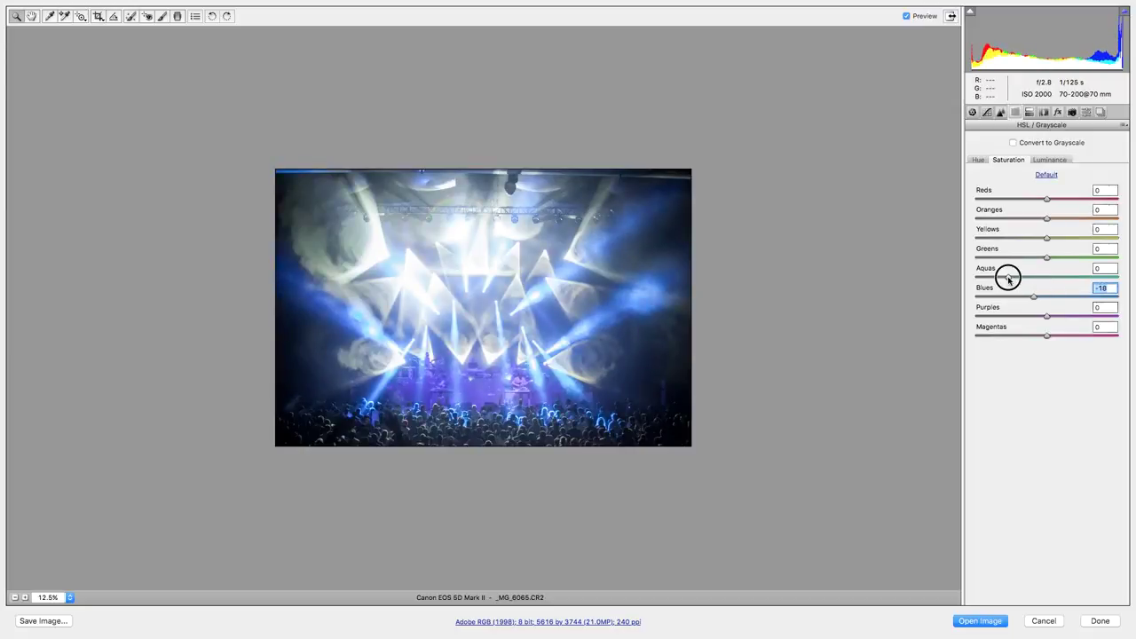
{"action": "left_click", "coordinate": [1008, 278]}
Lift the tone curve black point, then set Blacks -81, Whites -26 and Clarity +33
{"action": "left_click", "coordinate": [973, 113]}
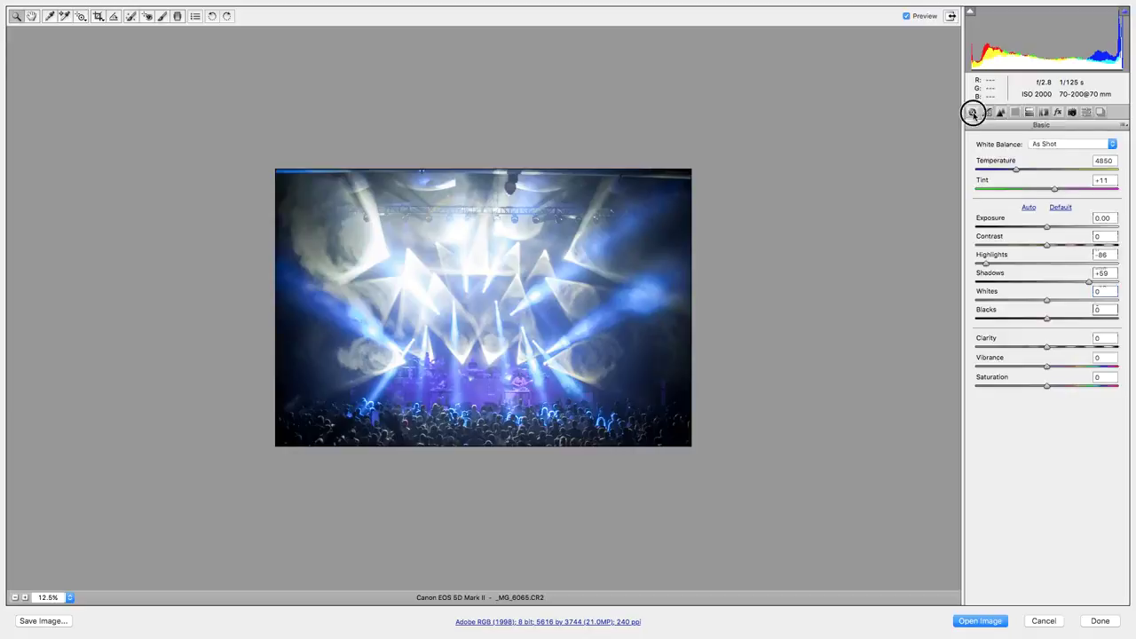
{"action": "left_click", "coordinate": [988, 112]}
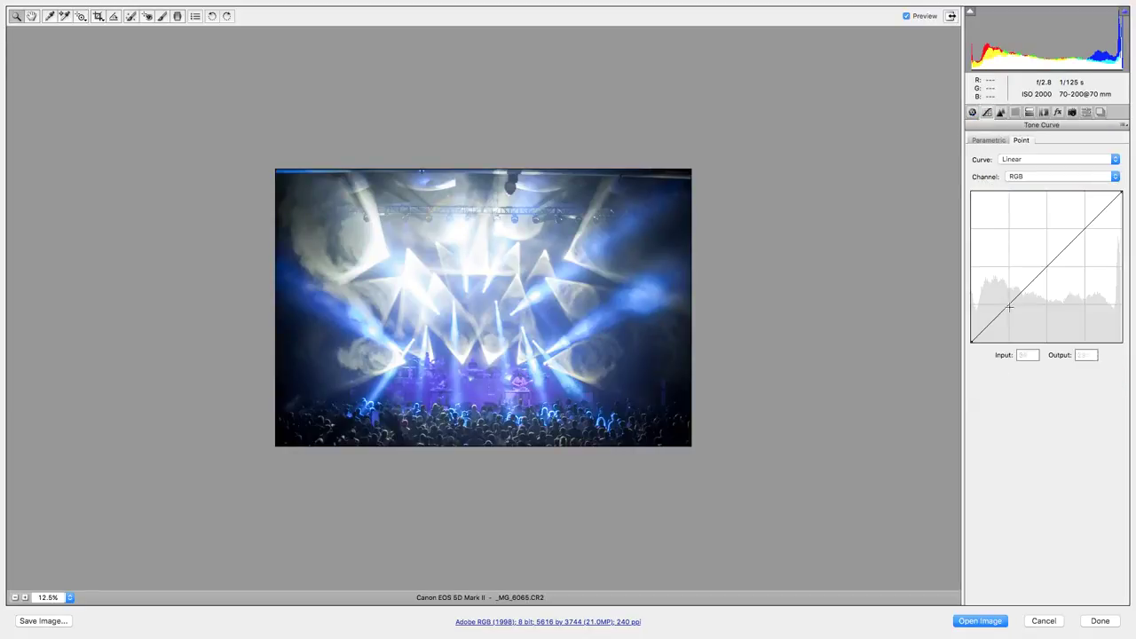
{"action": "left_click_drag", "start_coordinate": [972, 340], "coordinate": [990, 323]}
{"action": "left_click", "coordinate": [973, 113]}
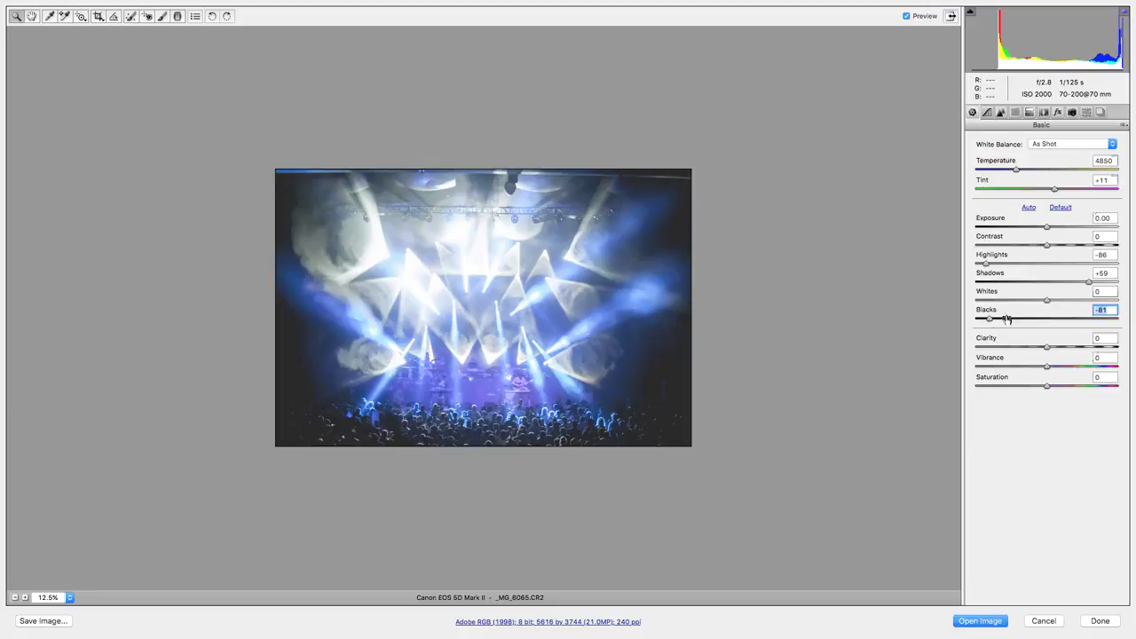
{"action": "left_click_drag", "start_coordinate": [1045, 303], "coordinate": [1028, 300]}
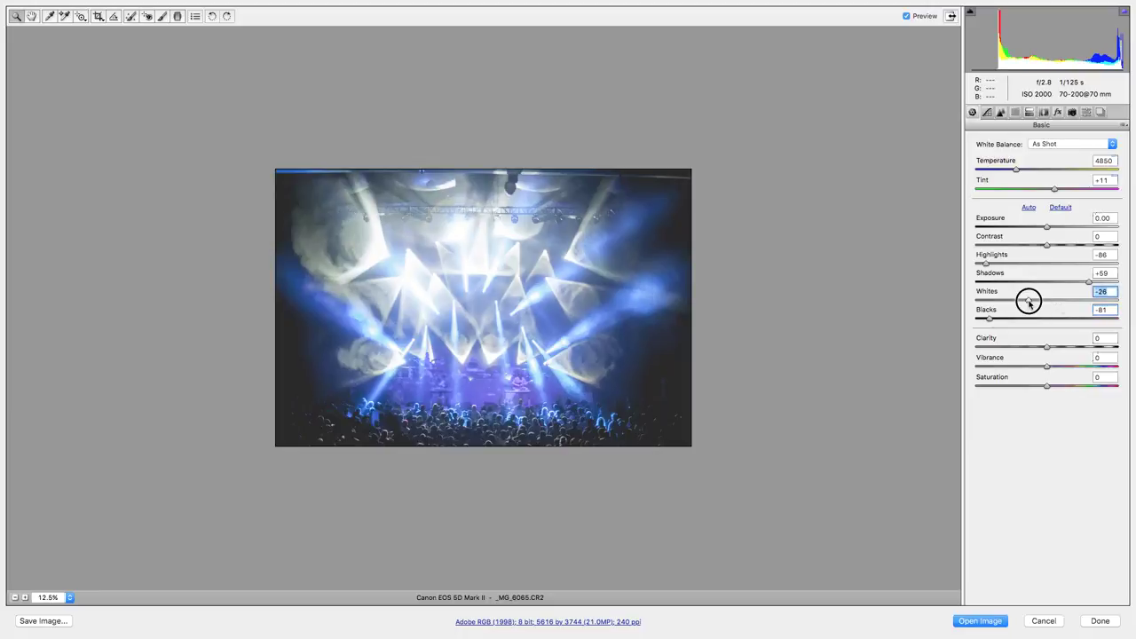
{"action": "left_click_drag", "start_coordinate": [1047, 348], "coordinate": [1071, 347]}
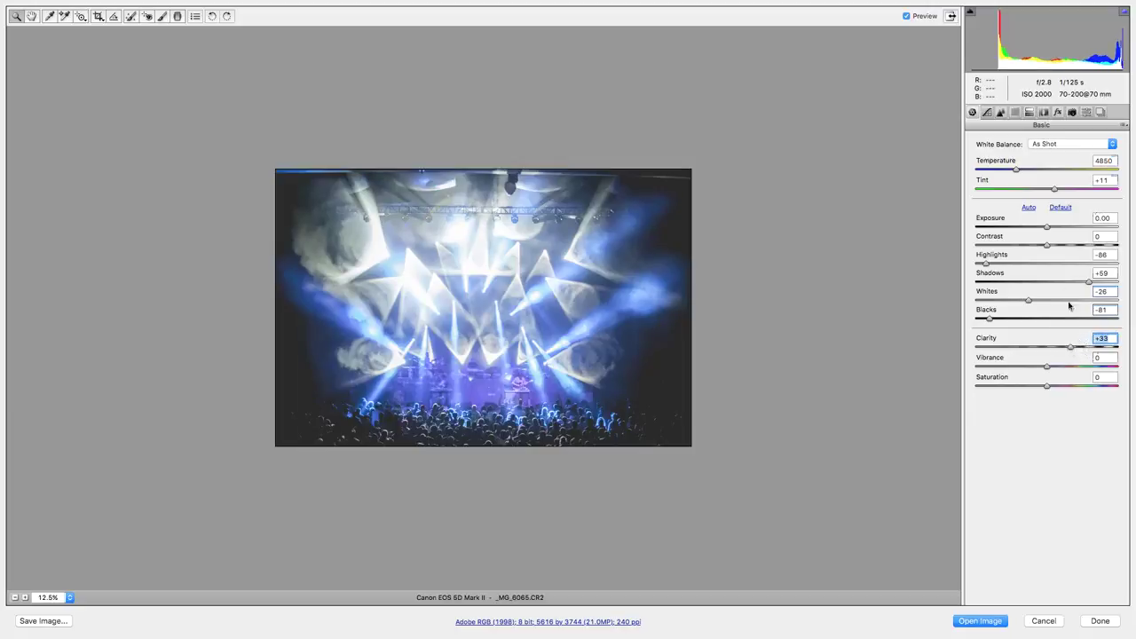
Set luminance noise reduction 38, sharpening 0 and Temperature 5050, then open in Photoshop
{"action": "left_click", "coordinate": [1001, 112]}
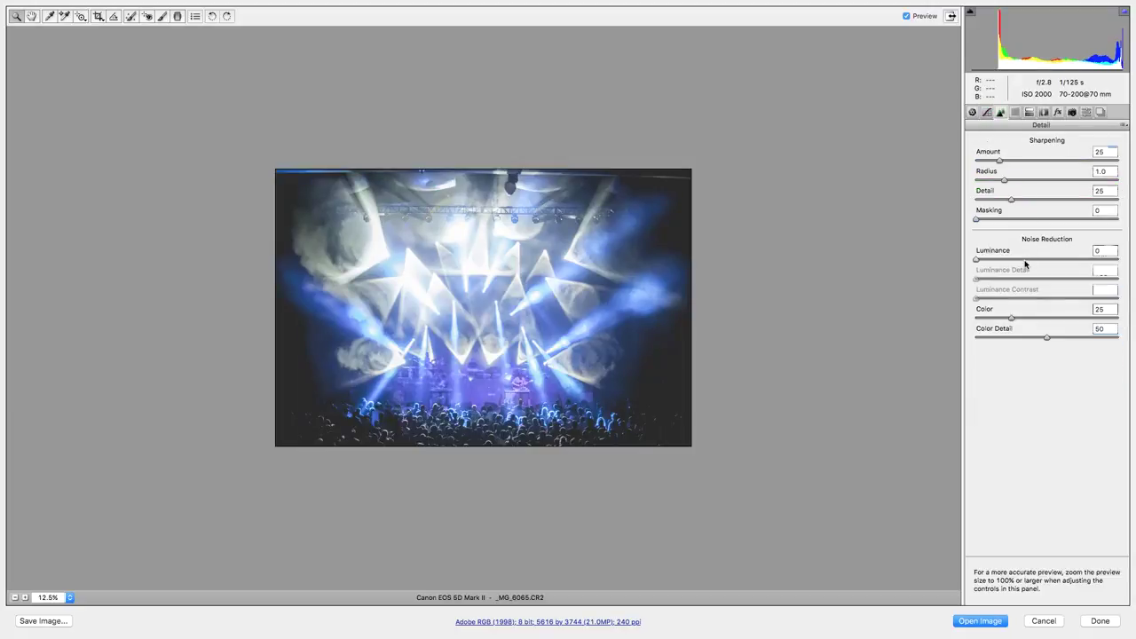
{"action": "left_click_drag", "start_coordinate": [1025, 263], "coordinate": [1031, 262]}
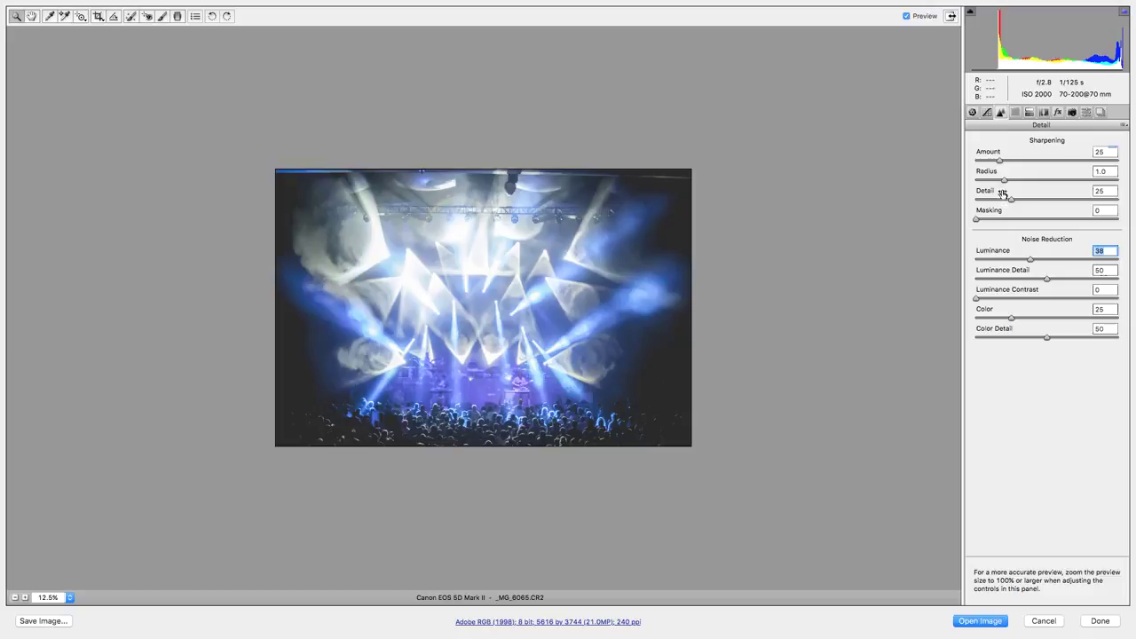
{"action": "left_click_drag", "start_coordinate": [999, 161], "coordinate": [963, 164]}
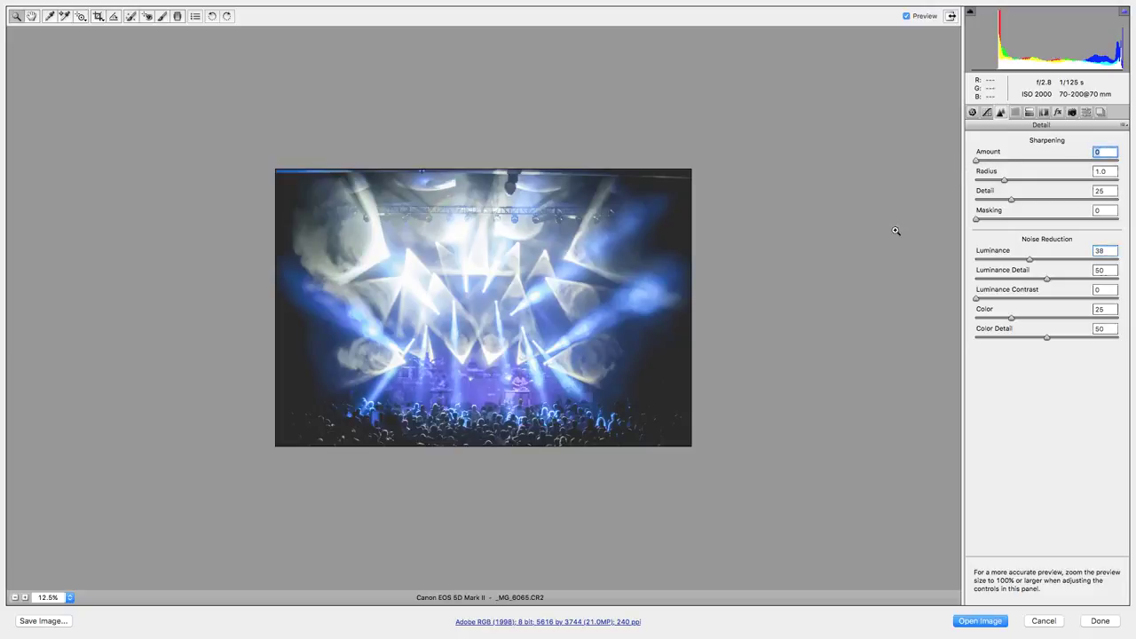
{"action": "left_click", "coordinate": [972, 112]}
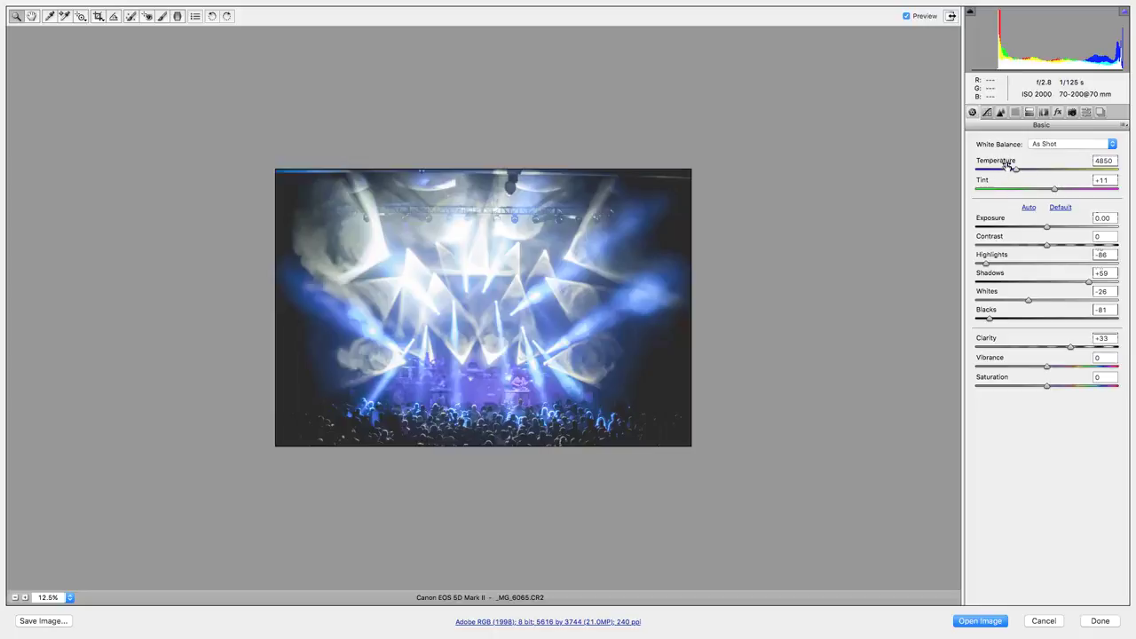
{"action": "left_click_drag", "start_coordinate": [1006, 165], "coordinate": [1011, 163]}
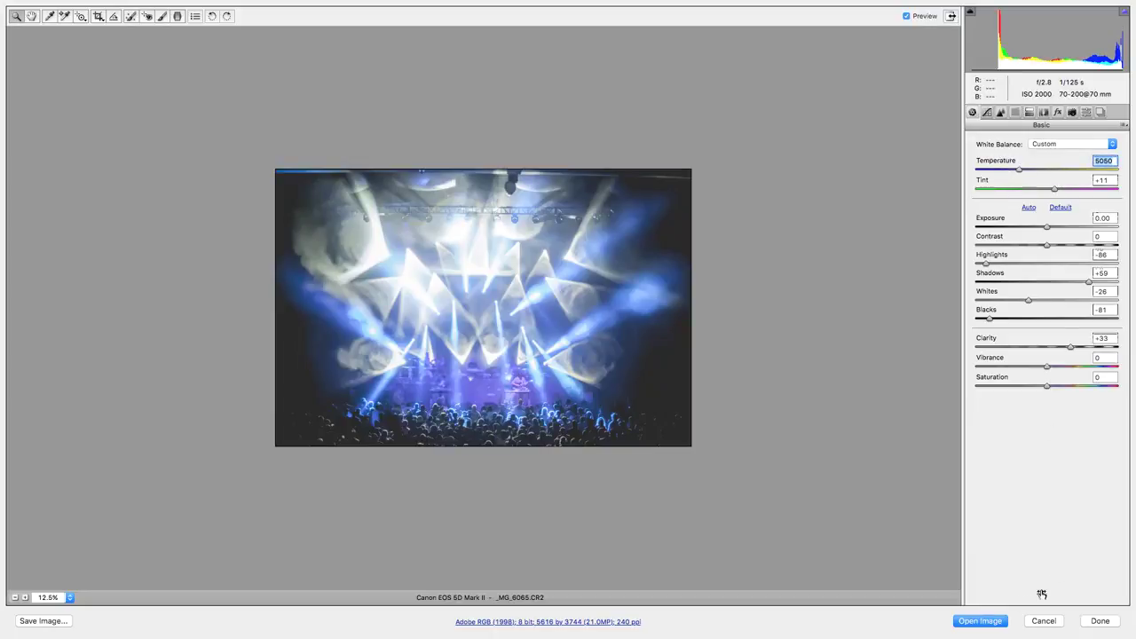
{"action": "left_click", "coordinate": [992, 623]}
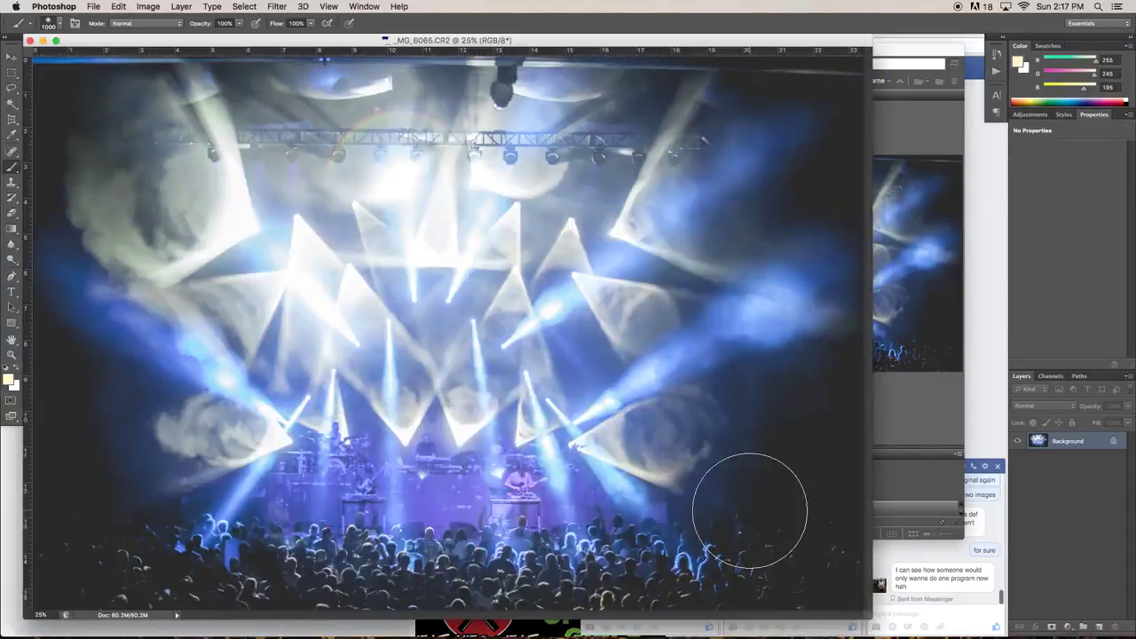
Zoom out and duplicate the image as _MG_6065 copy
{"action": "key", "text": "super+minus"}
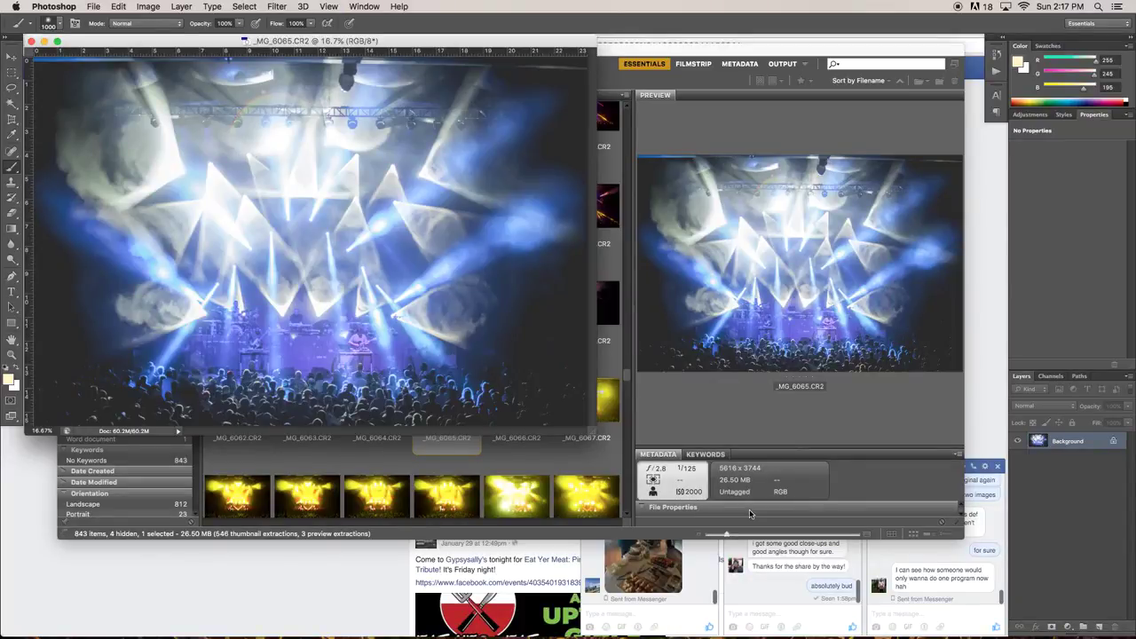
{"action": "key", "text": "super+alt+shift+d"}
{"action": "key", "text": "Return"}
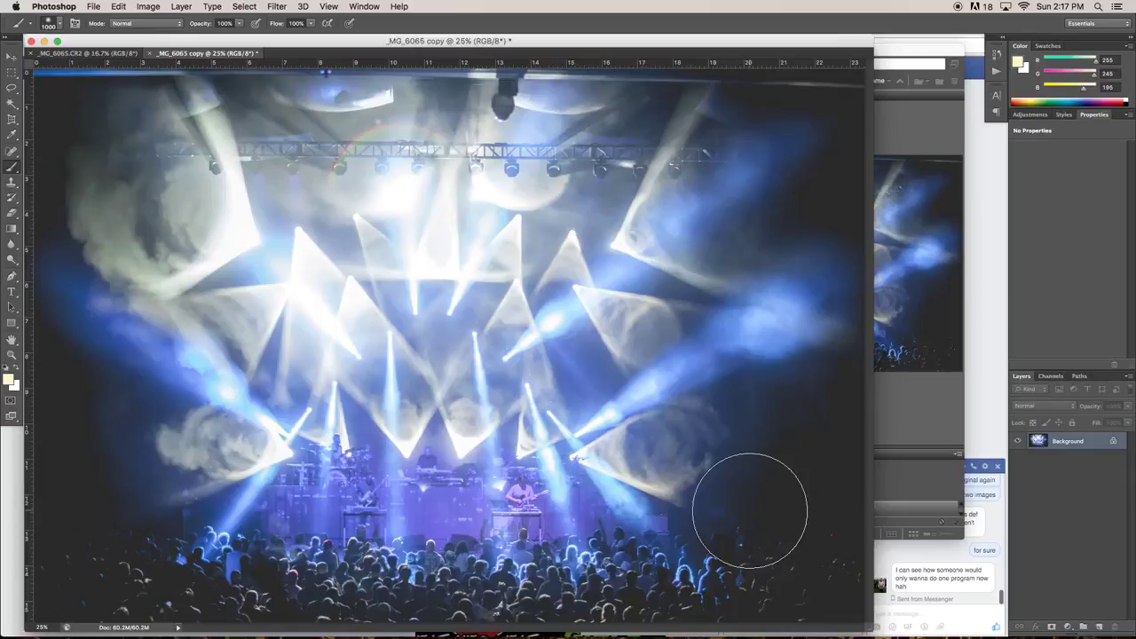
Apply HDR Toning to the copy with Detail +181, Highlight -28 and Saturation +6
{"action": "key", "text": "super+alt+shift+h"}
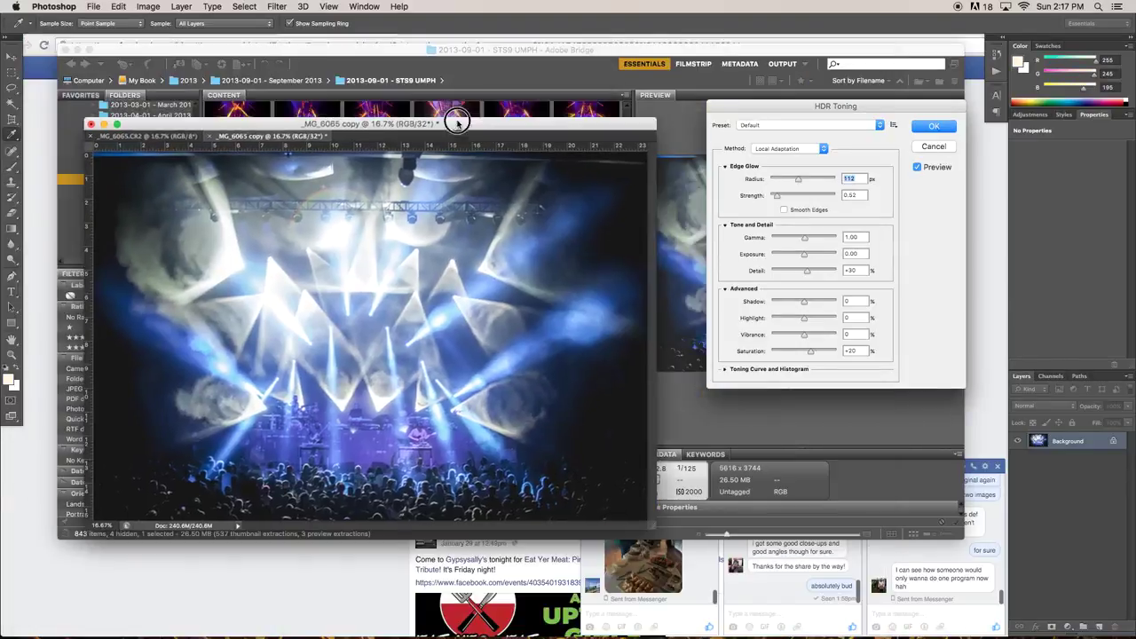
{"action": "left_click_drag", "start_coordinate": [810, 270], "coordinate": [825, 274]}
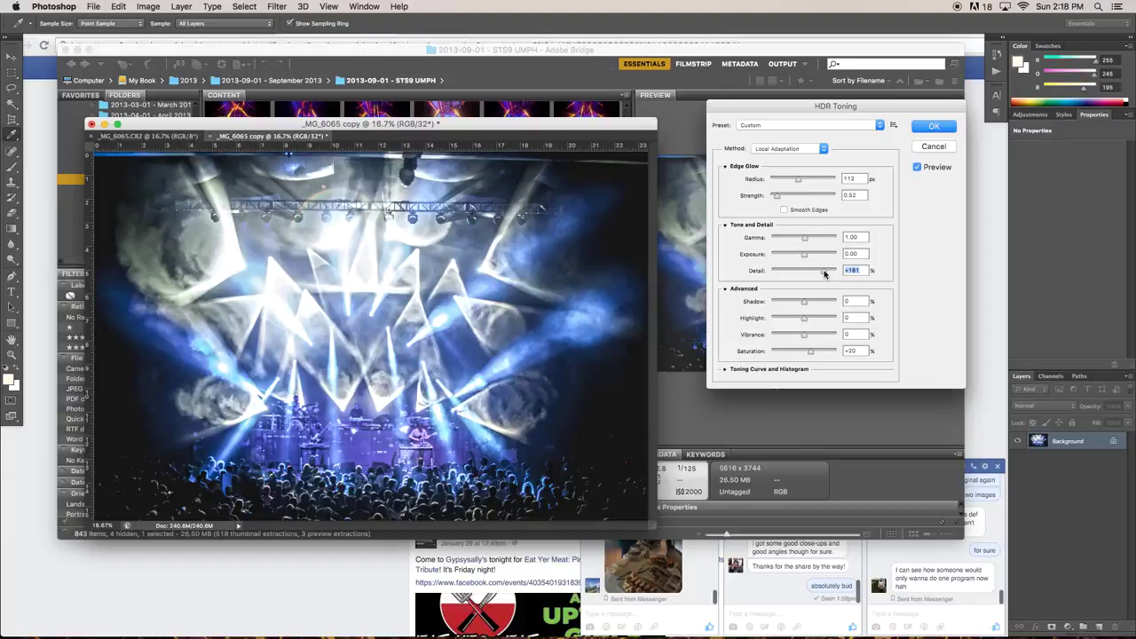
{"action": "left_click", "coordinate": [789, 318]}
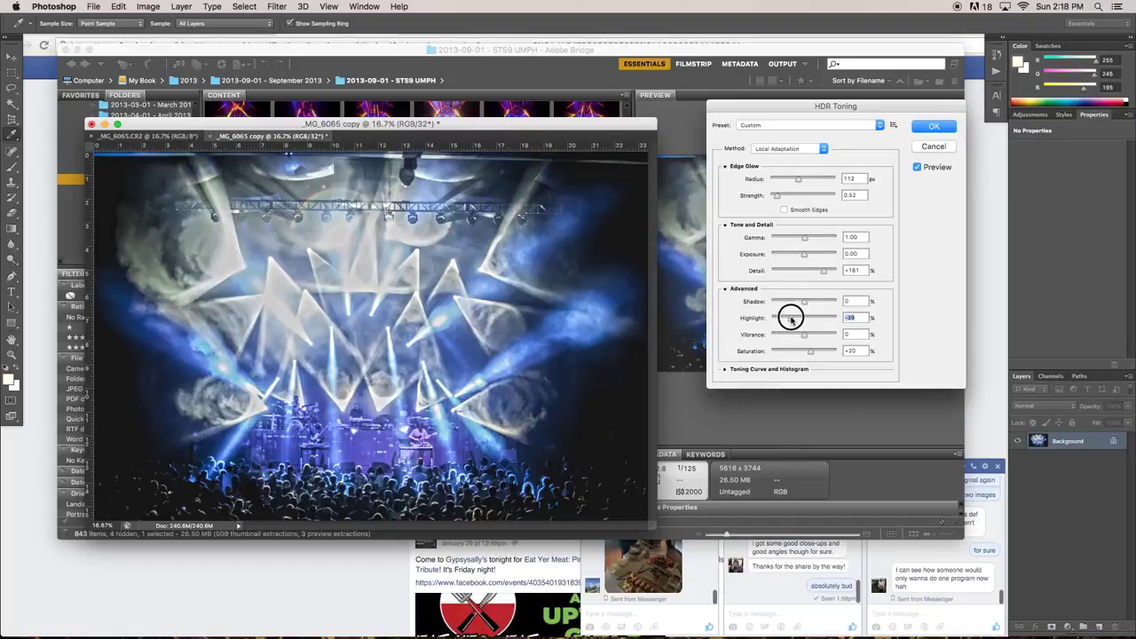
{"action": "left_click_drag", "start_coordinate": [790, 318], "coordinate": [797, 318]}
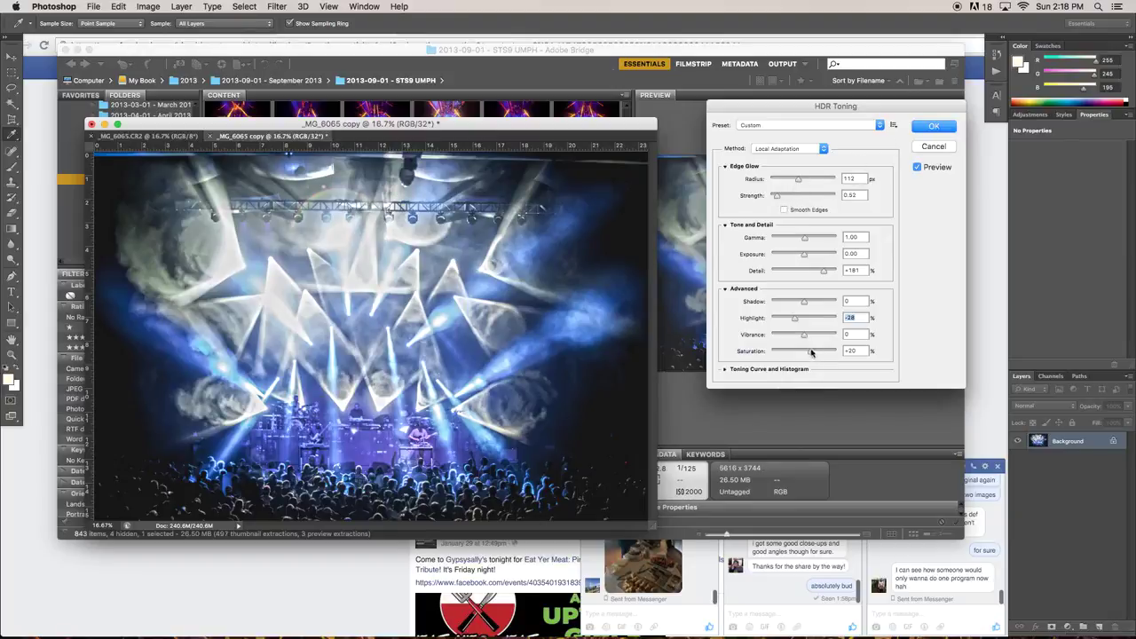
{"action": "left_click_drag", "start_coordinate": [810, 352], "coordinate": [807, 355]}
{"action": "left_click", "coordinate": [934, 126]}
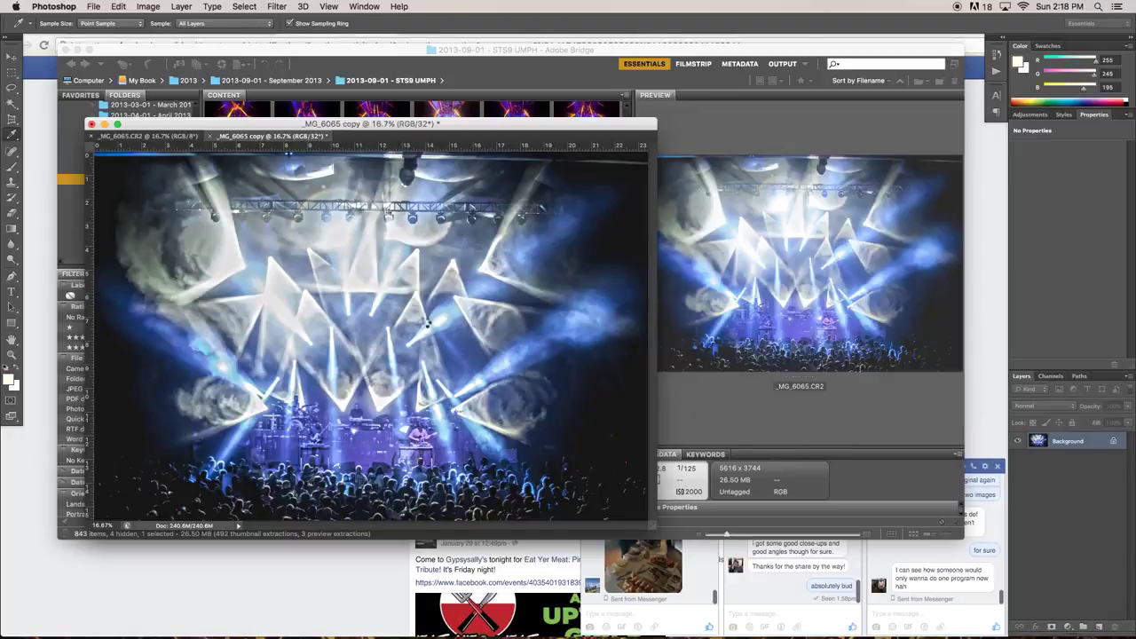
Drag the HDR copy onto the original as Layer 1 and close the copy unsaved
{"action": "key", "text": "b"}
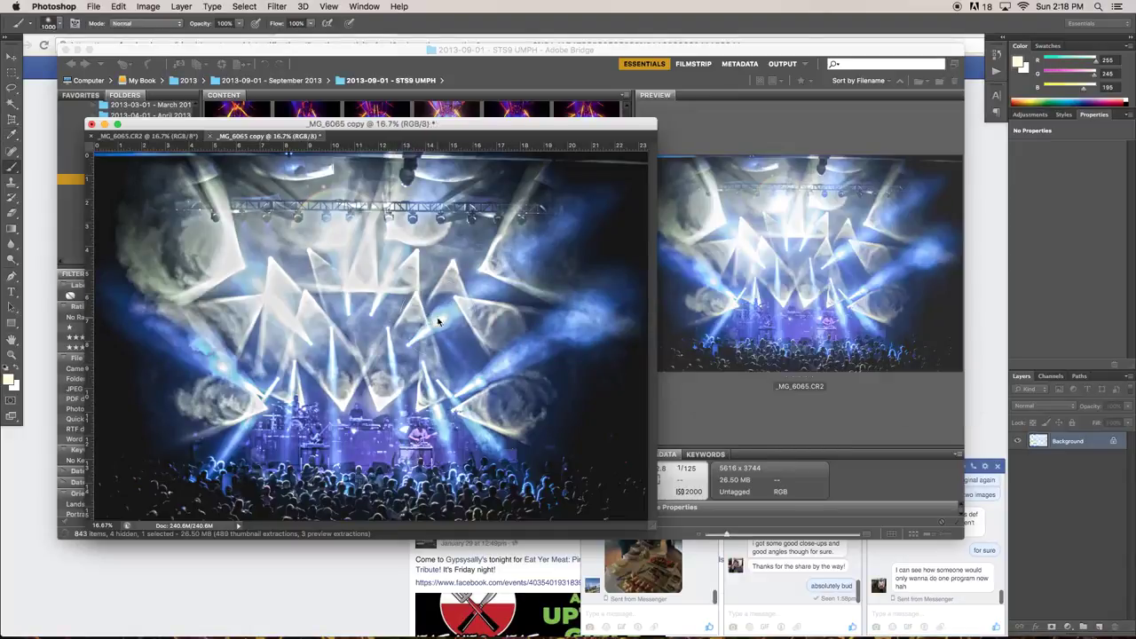
{"action": "key", "text": "v"}
{"action": "left_click_drag", "start_coordinate": [277, 136], "coordinate": [614, 164]}
{"action": "left_click_drag", "start_coordinate": [786, 348], "coordinate": [530, 351]}
{"action": "left_click", "coordinate": [700, 352]}
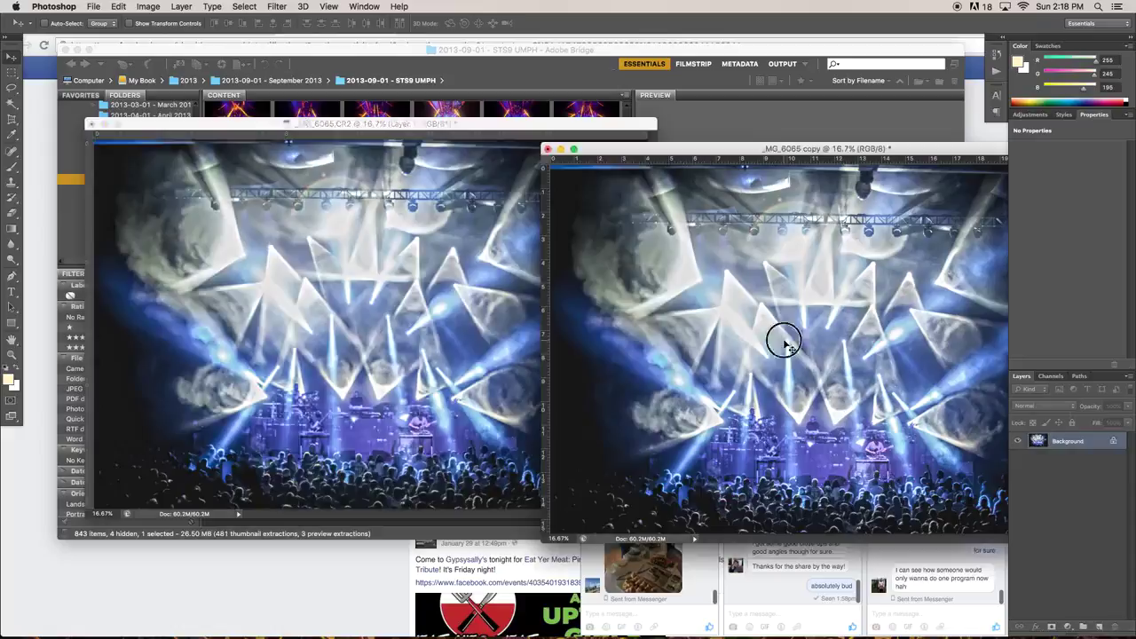
{"action": "key", "text": "super+w"}
{"action": "left_click", "coordinate": [526, 219]}
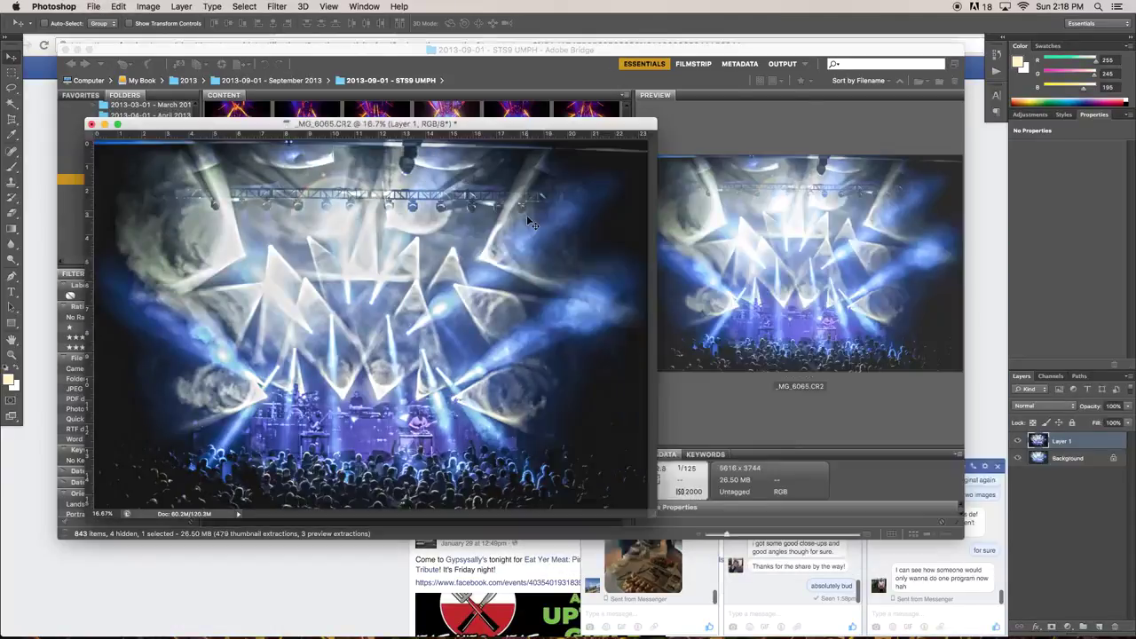
In full-screen view, set Layer 1 opacity to 61% and add a guide along the truss
{"action": "key", "text": "f"}
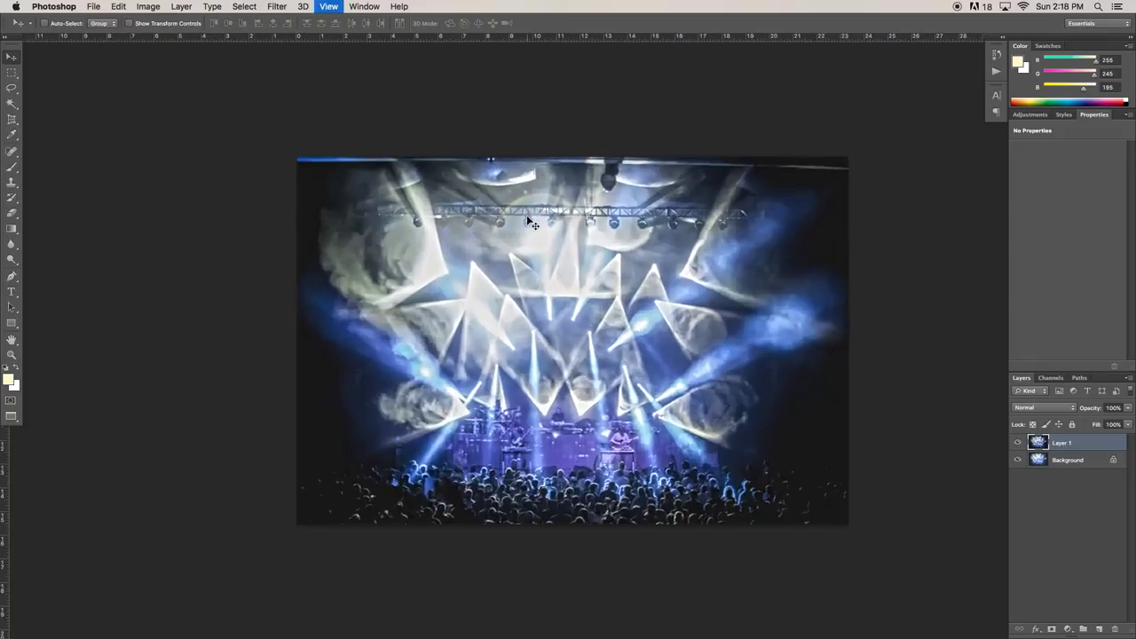
{"action": "key", "text": "super+minus"}
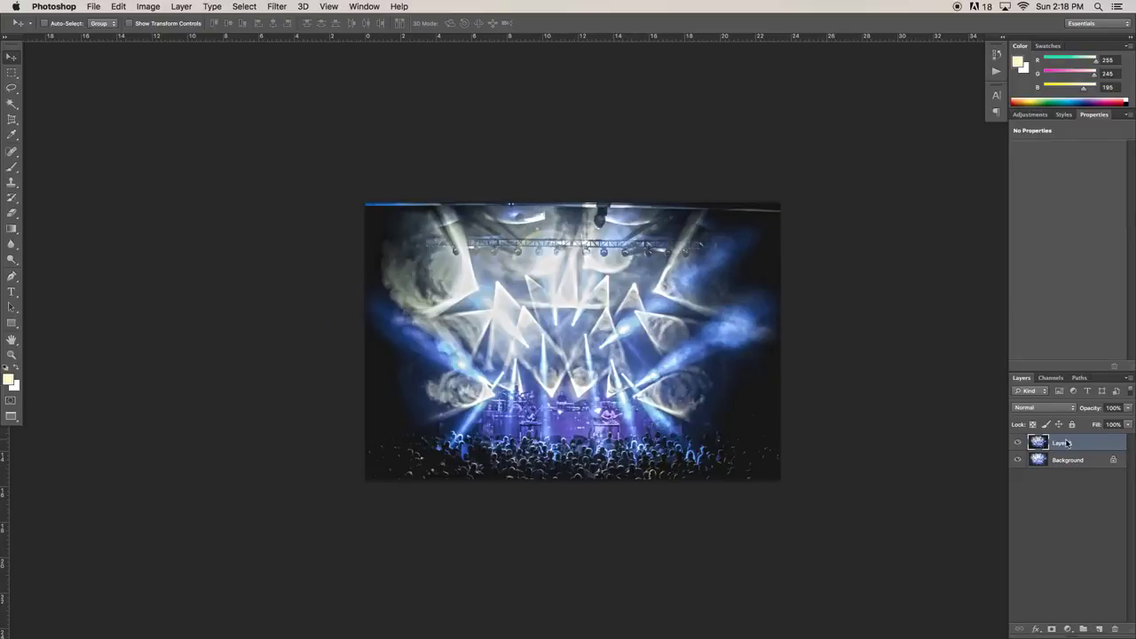
{"action": "left_click", "coordinate": [1017, 443]}
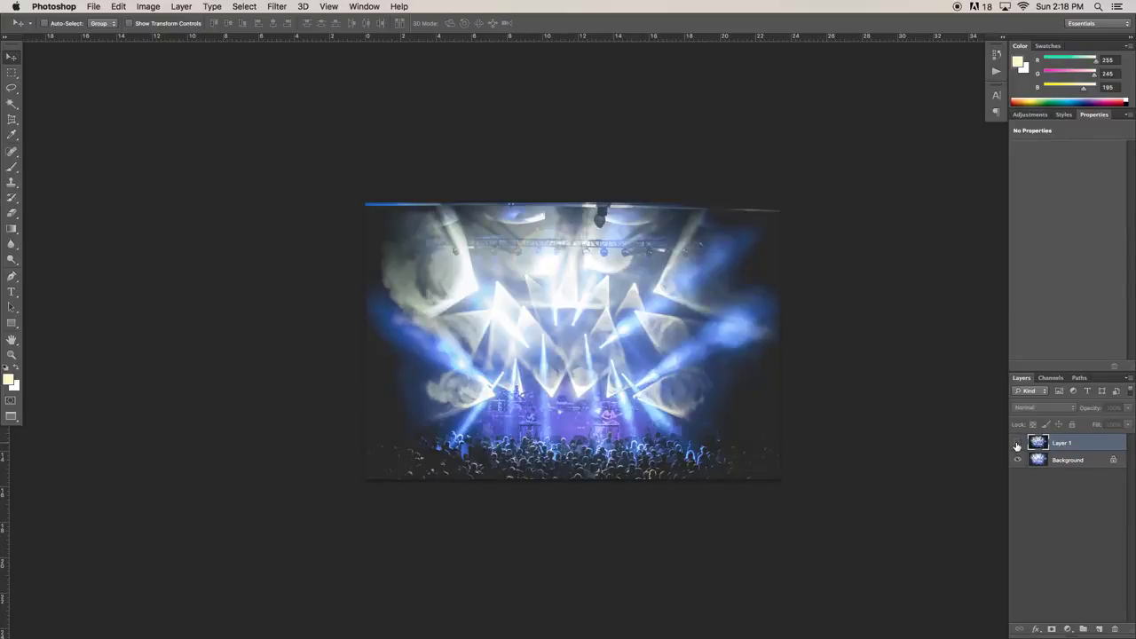
{"action": "left_click", "coordinate": [1017, 443]}
{"action": "left_click", "coordinate": [1125, 410]}
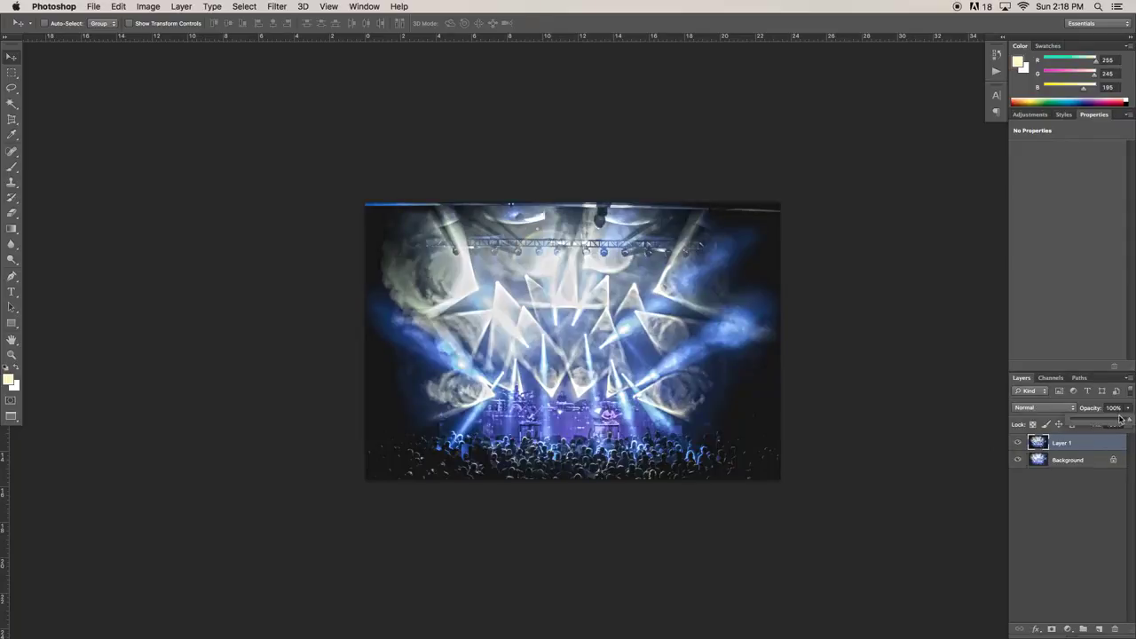
{"action": "left_click_drag", "start_coordinate": [1120, 419], "coordinate": [1106, 421]}
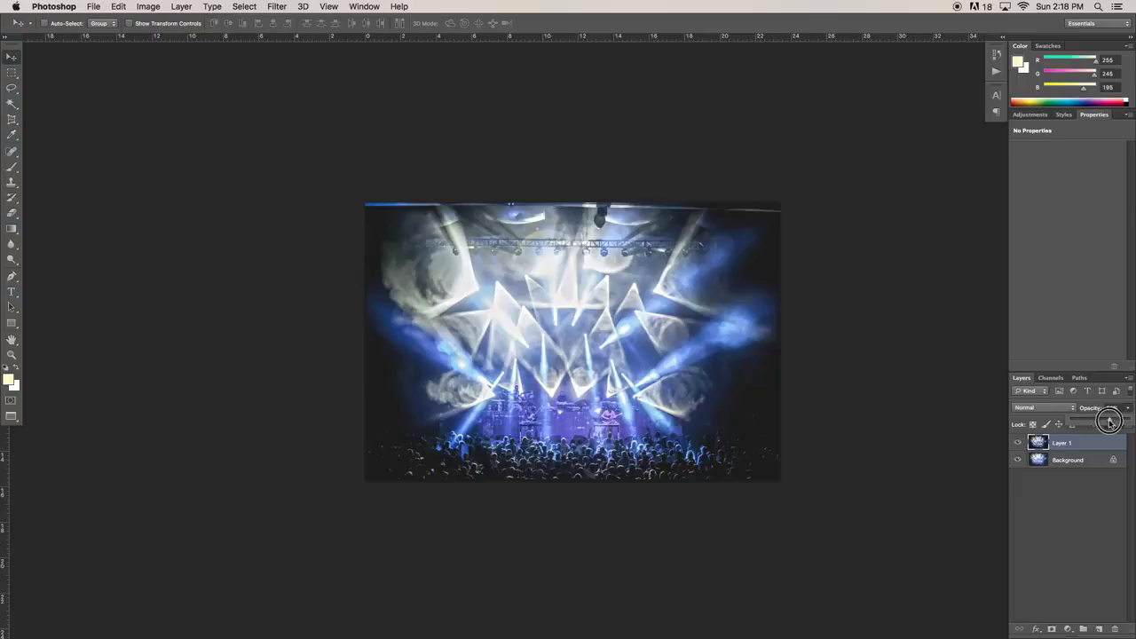
{"action": "left_click", "coordinate": [1019, 443]}
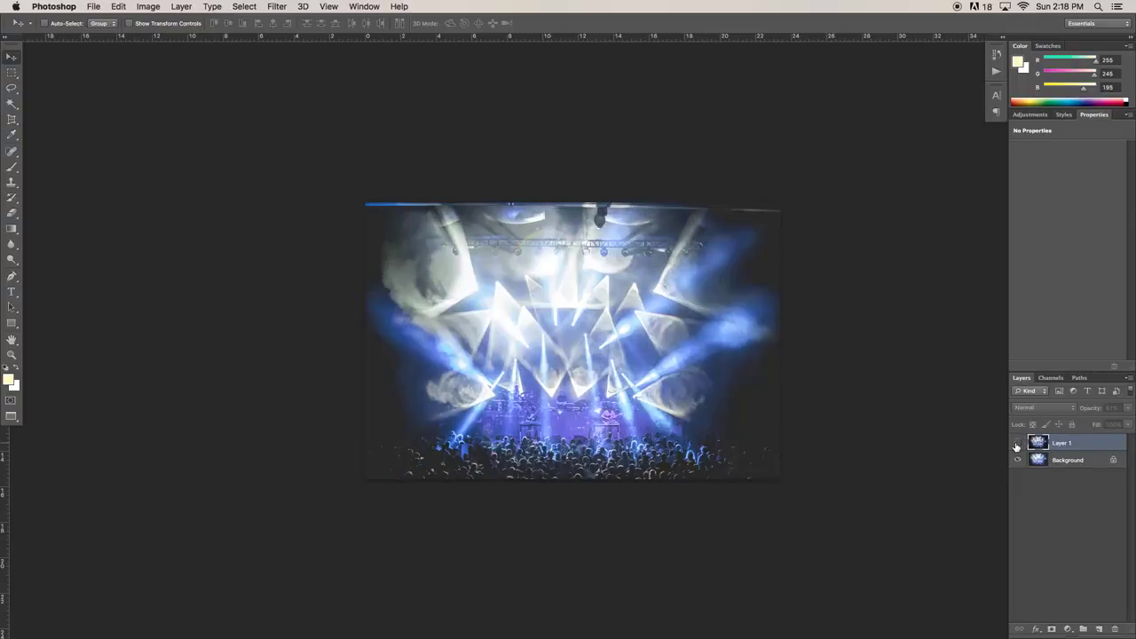
{"action": "left_click", "coordinate": [1018, 443]}
{"action": "left_click", "coordinate": [1018, 444]}
{"action": "left_click", "coordinate": [1017, 445]}
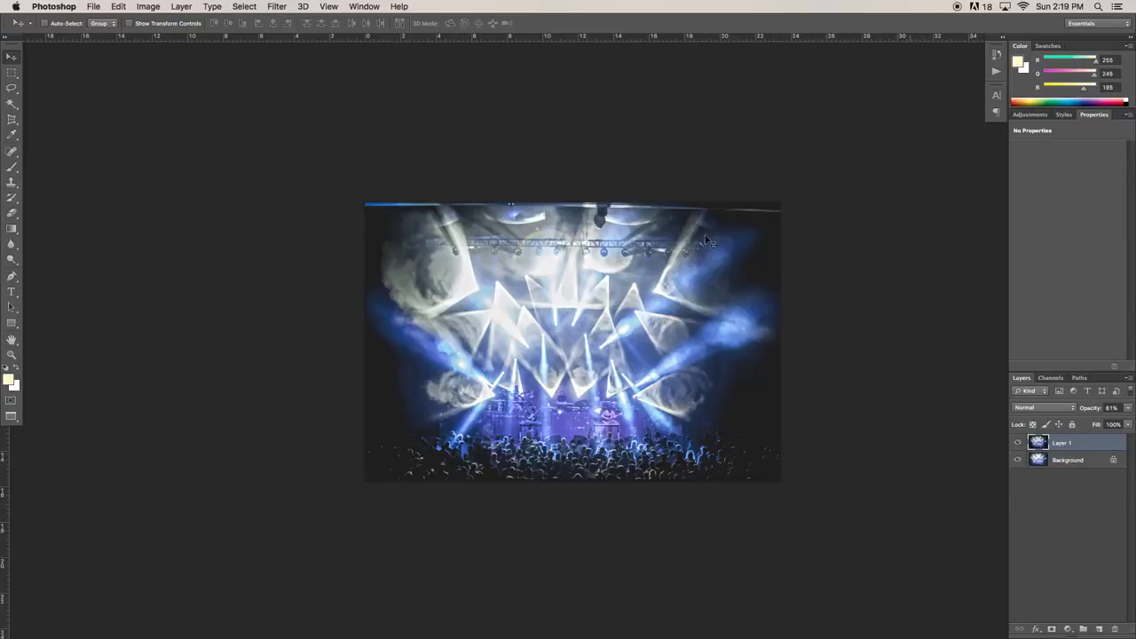
{"action": "left_click_drag", "start_coordinate": [543, 40], "coordinate": [584, 238]}
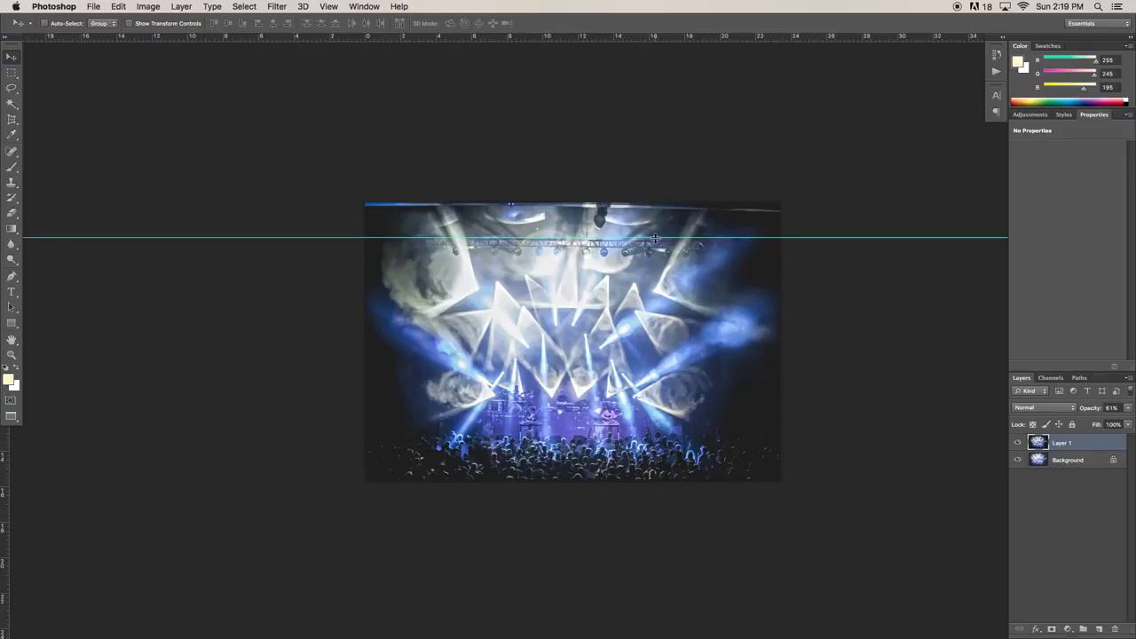
Add a second horizontal guide and stamp the visible layers into a new Layer 2
{"action": "left_click_drag", "start_coordinate": [655, 40], "coordinate": [597, 22]}
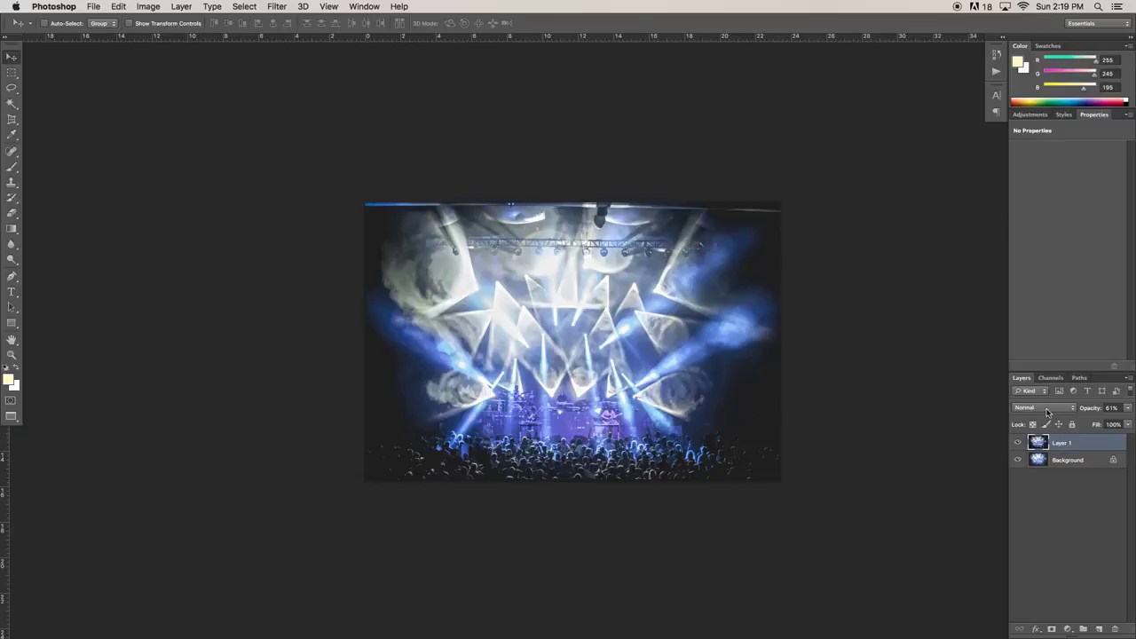
{"action": "key", "text": "super+alt+shift+e"}
{"action": "left_click", "coordinate": [328, 7]}
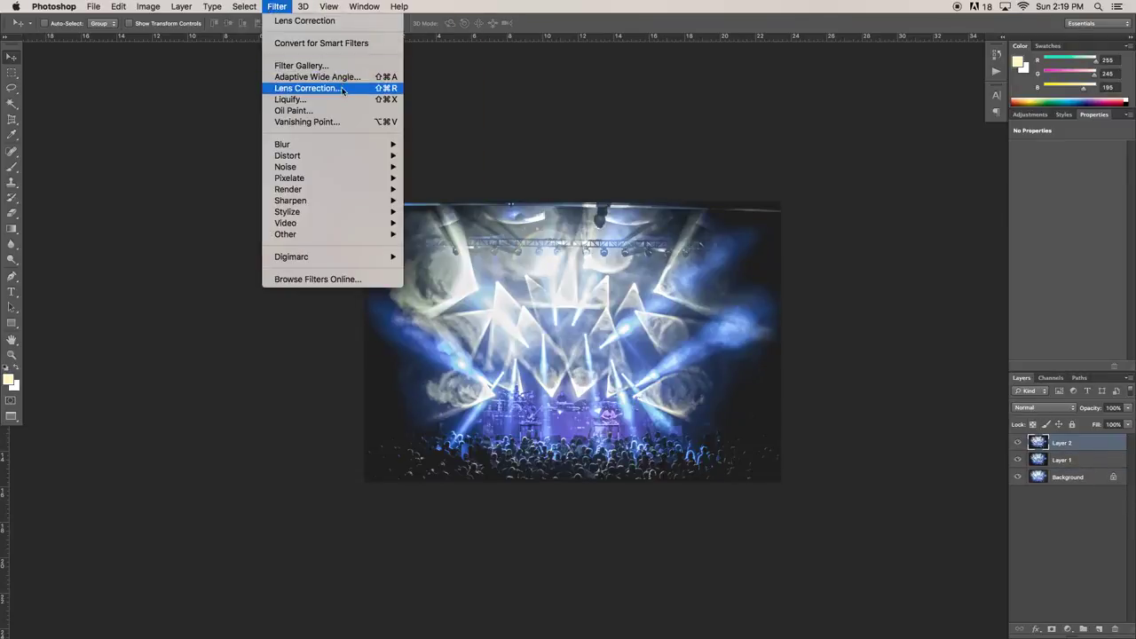
Rotate Layer 2 by -0.5° using the Lens Correction filter's Custom Angle
{"action": "left_click", "coordinate": [338, 90]}
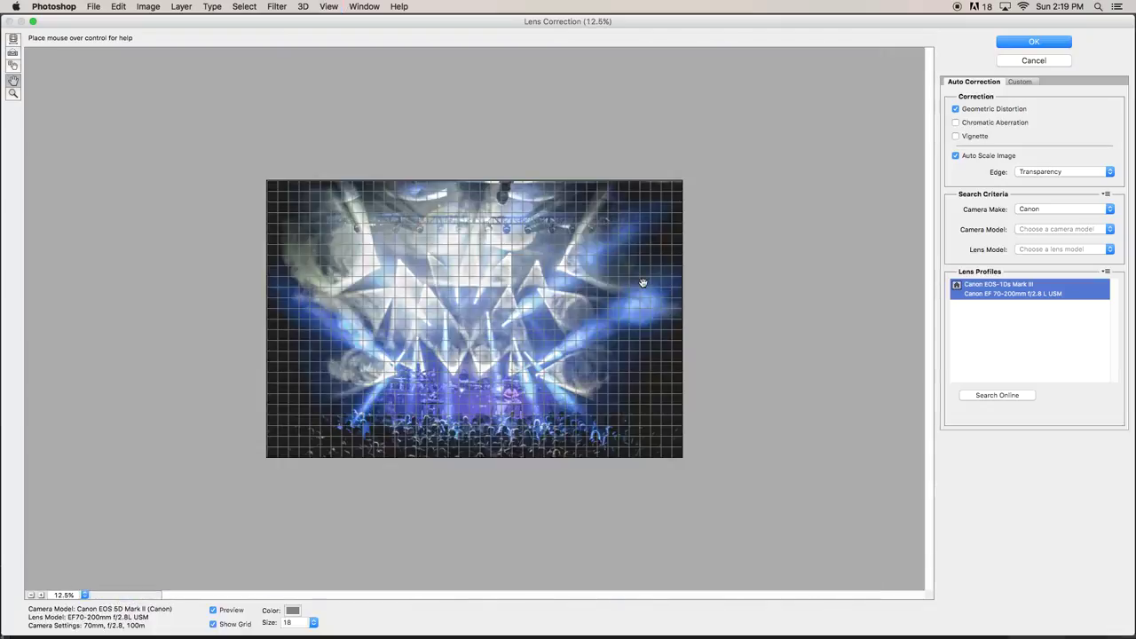
{"action": "left_click", "coordinate": [1023, 82]}
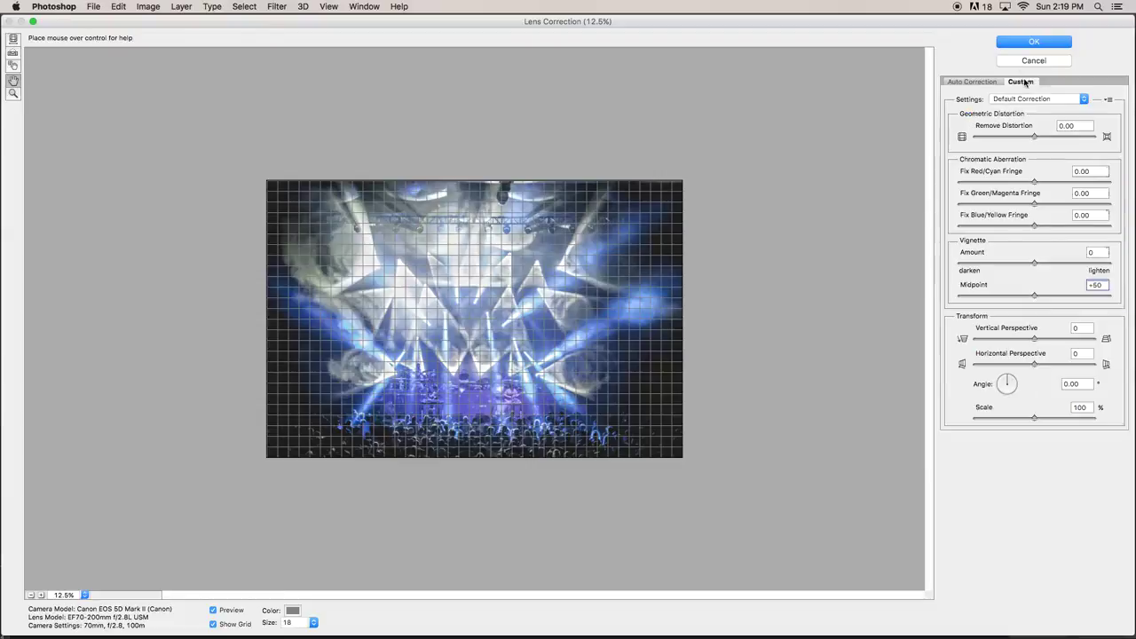
{"action": "left_click", "coordinate": [1083, 384]}
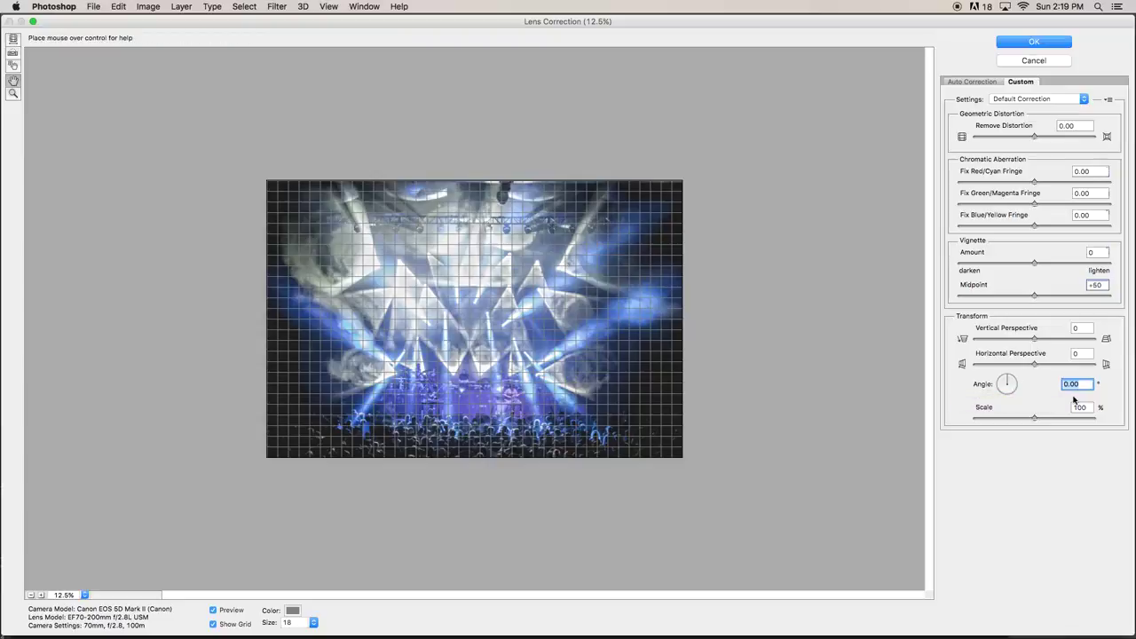
{"action": "type", "text": "-1"}
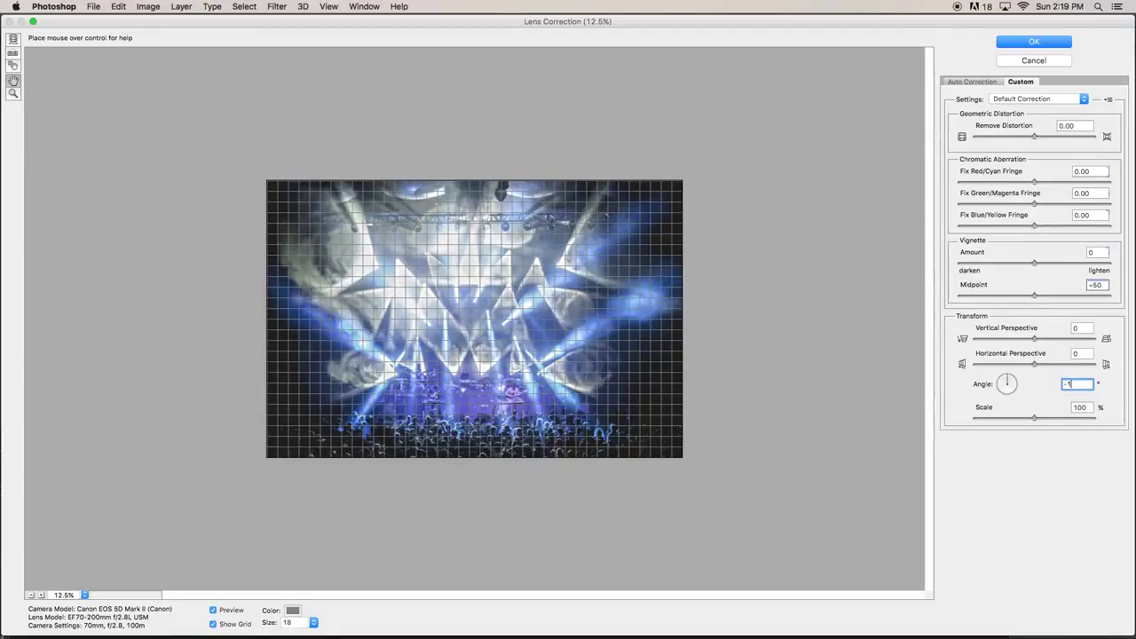
{"action": "key", "text": "BackSpace"}
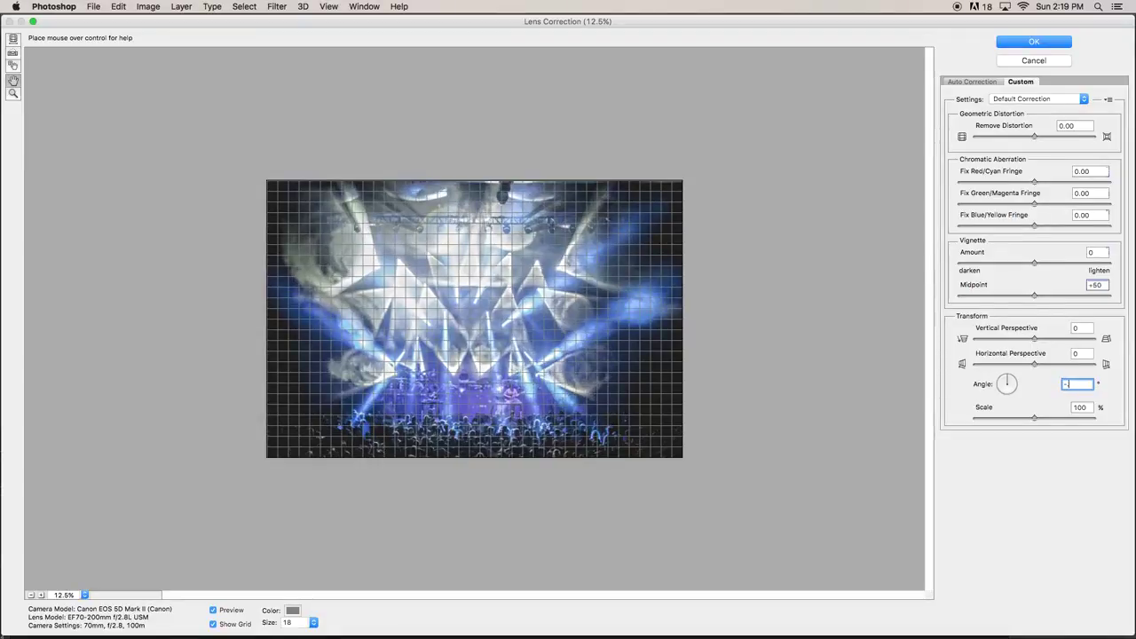
{"action": "type", "text": ".5"}
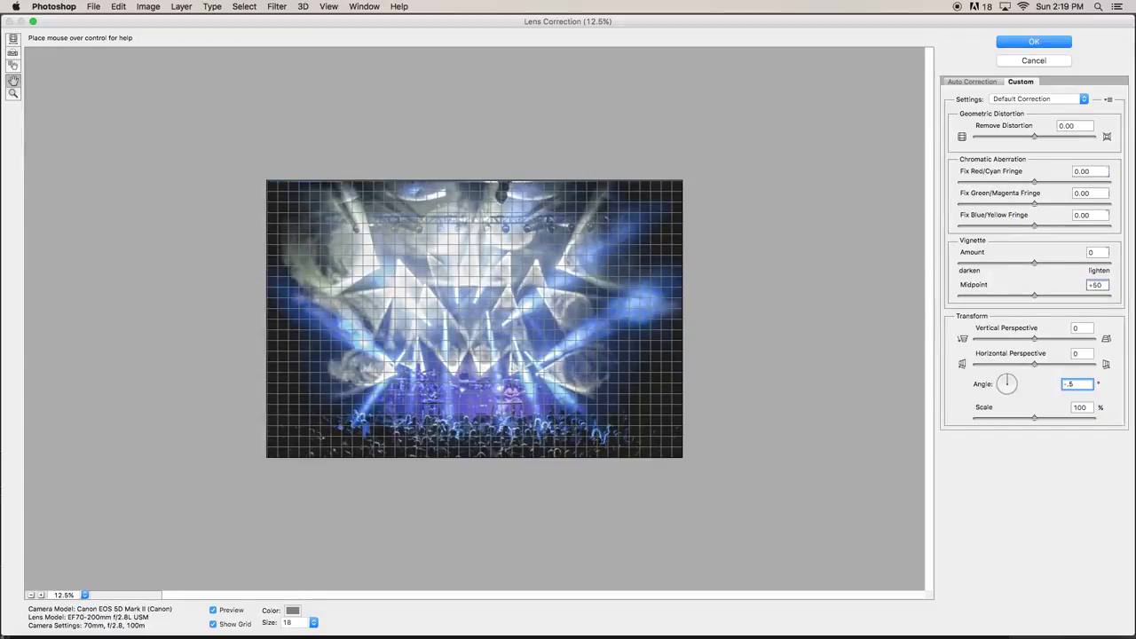
{"action": "left_click", "coordinate": [1027, 42]}
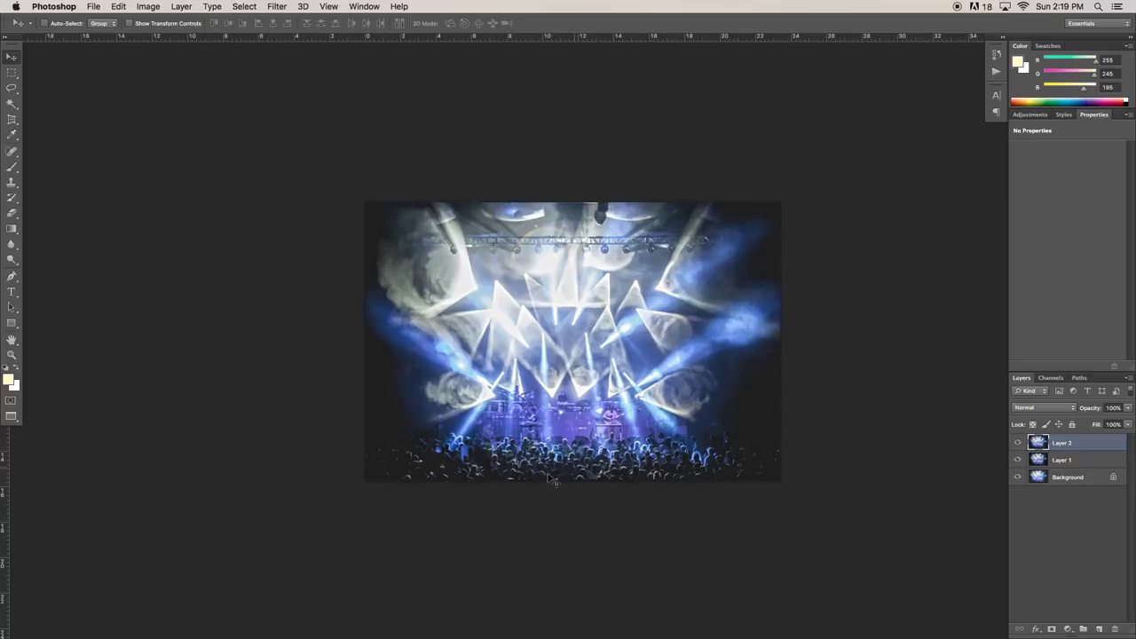
{"action": "left_click", "coordinate": [1018, 442]}
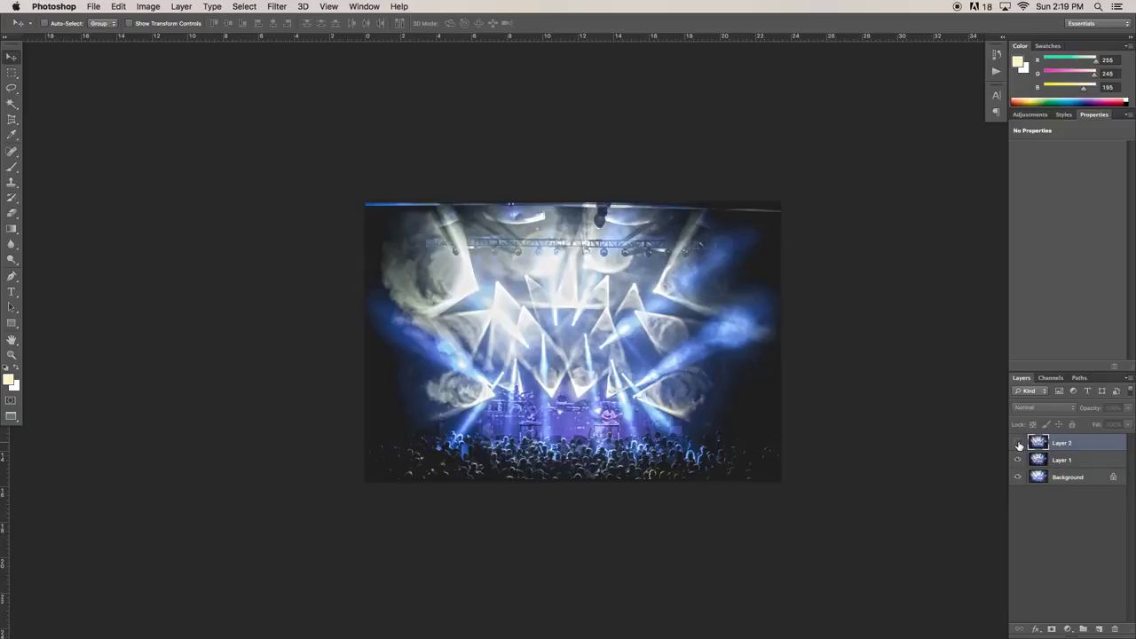
{"action": "left_click", "coordinate": [1018, 442]}
{"action": "key", "text": "z"}
{"action": "left_click_drag", "start_coordinate": [724, 463], "coordinate": [784, 494]}
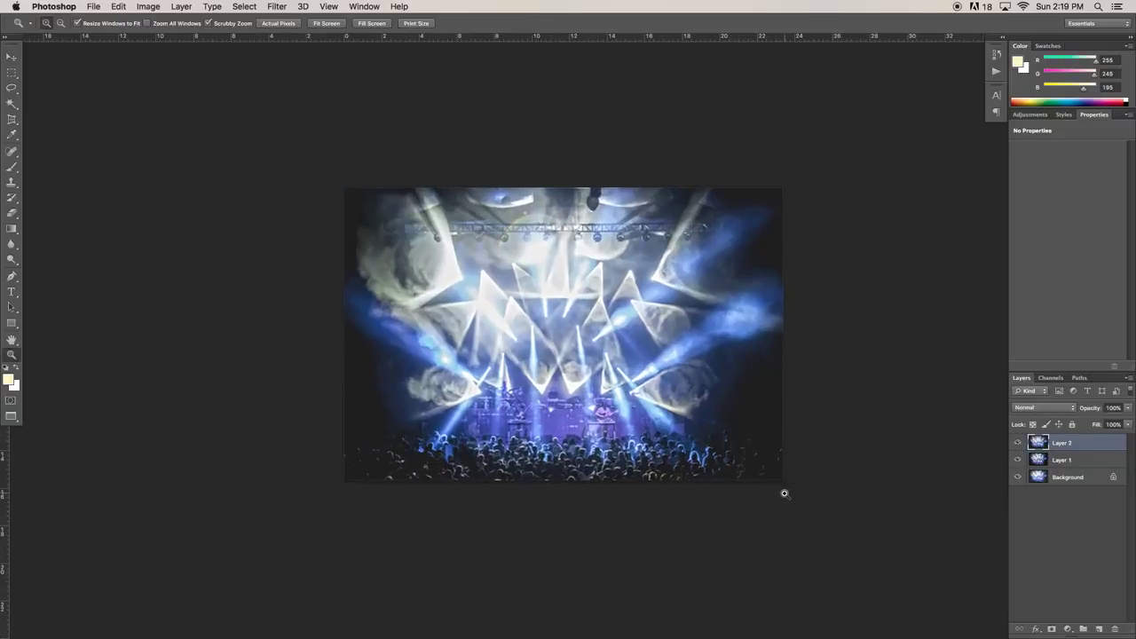
{"action": "left_click", "coordinate": [753, 480]}
{"action": "left_click", "coordinate": [753, 480]}
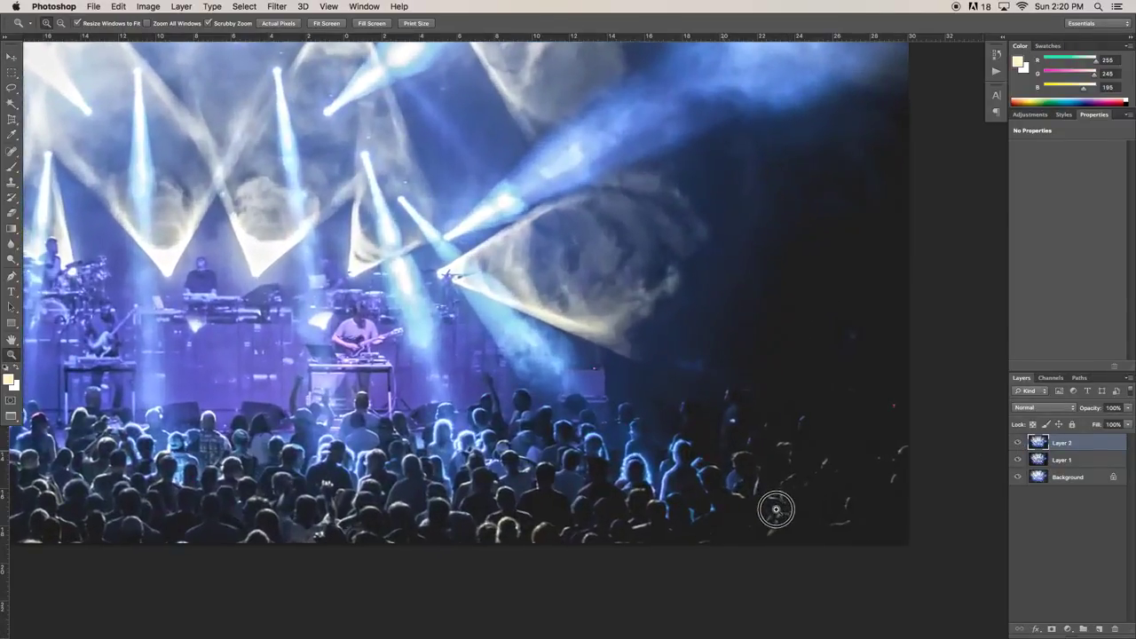
{"action": "left_click", "coordinate": [1019, 444]}
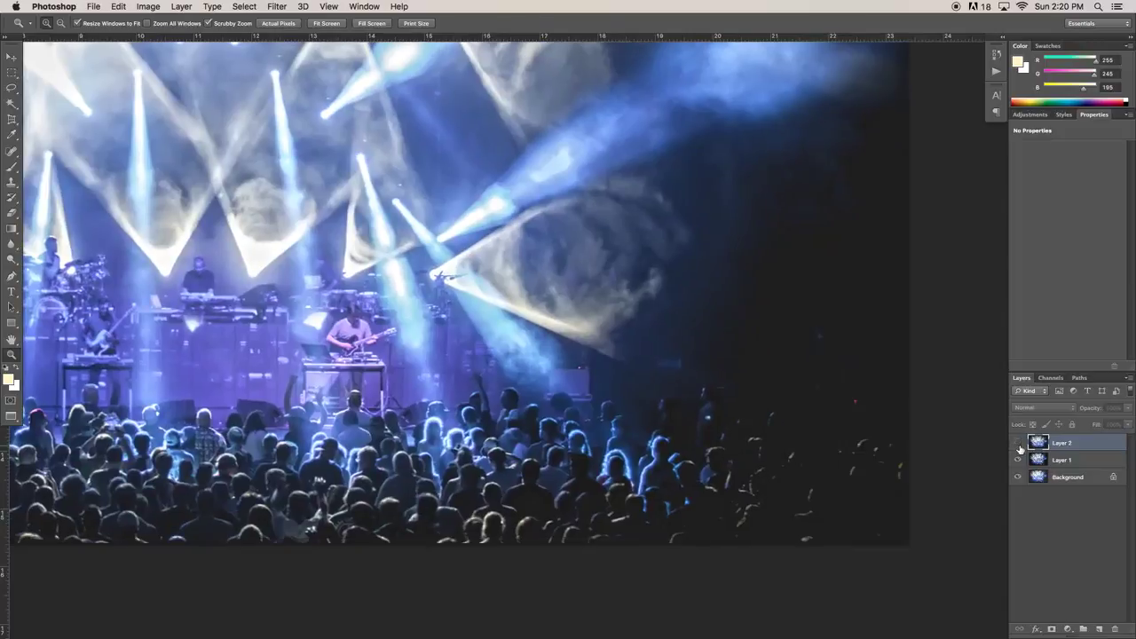
{"action": "left_click", "coordinate": [1019, 444]}
{"action": "left_click", "coordinate": [1019, 444]}
{"action": "left_click", "coordinate": [1019, 444]}
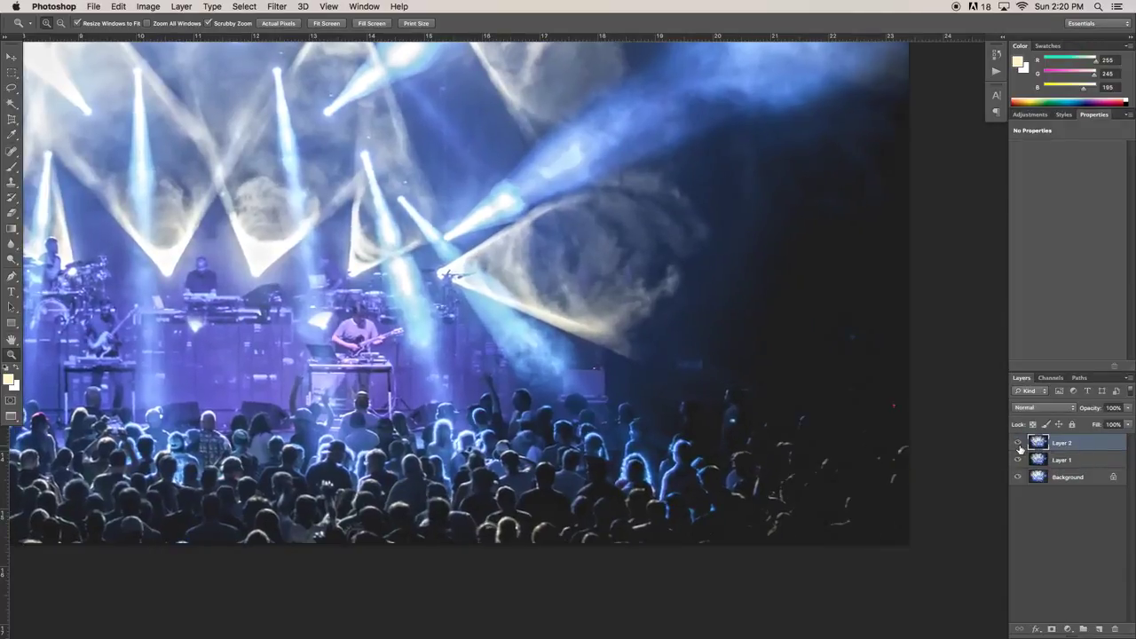
{"action": "key", "text": "super+minus"}
{"action": "key", "text": "super+minus"}
{"action": "key", "text": "super+minus"}
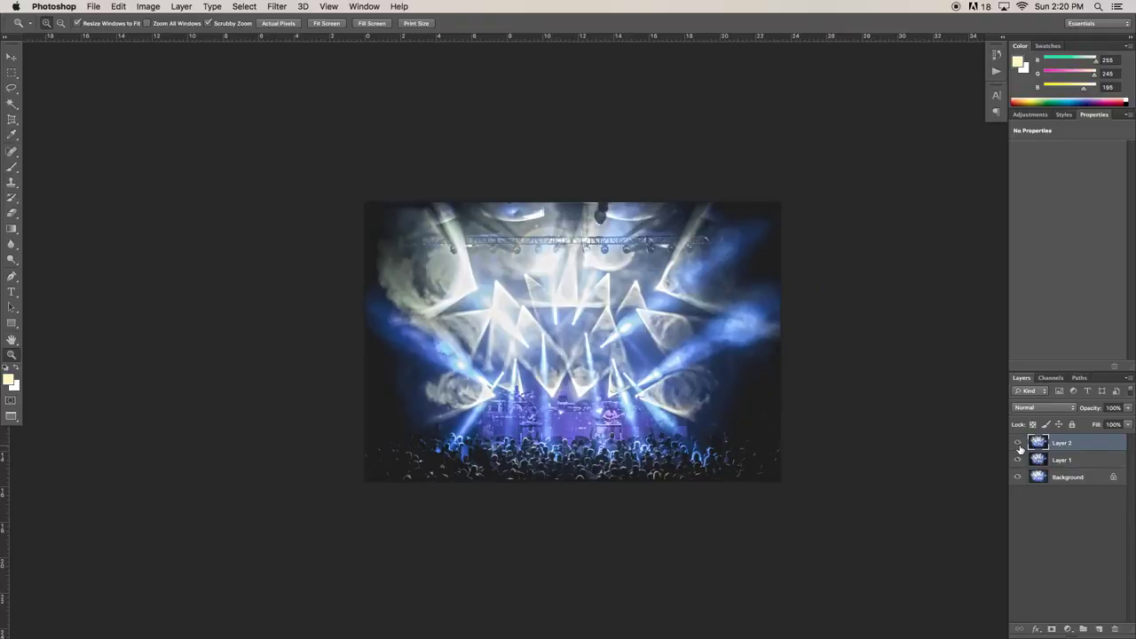
{"action": "key", "text": "v"}
{"action": "left_click_drag", "start_coordinate": [556, 37], "coordinate": [577, 17]}
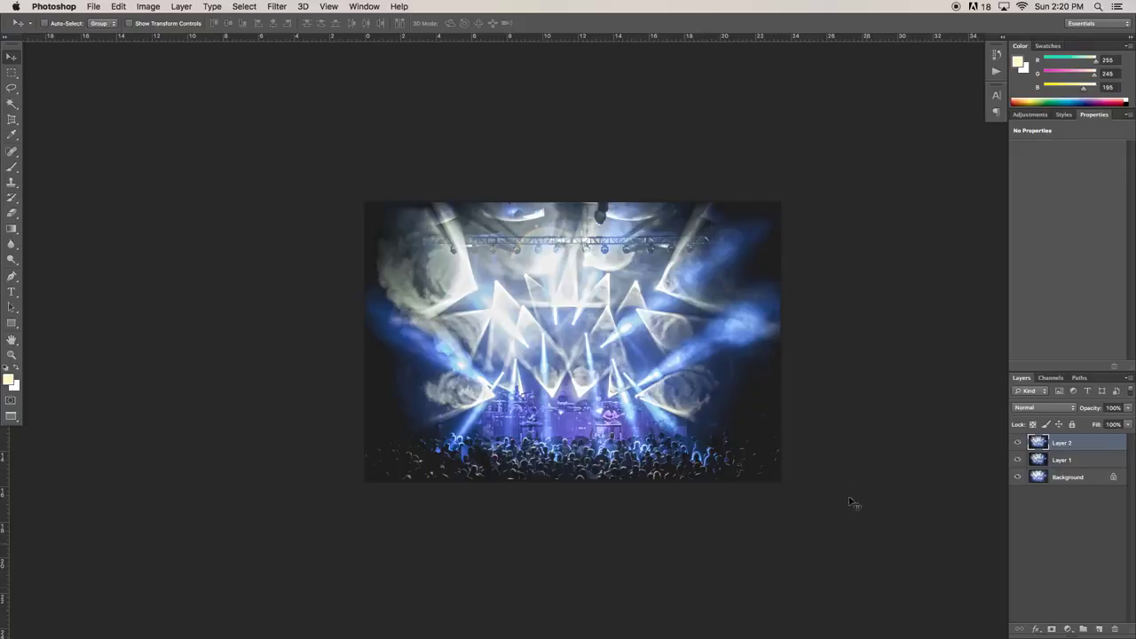
Add a Levels adjustment layer with output white 242 and midtone 0.79
{"action": "left_click", "coordinate": [1068, 628]}
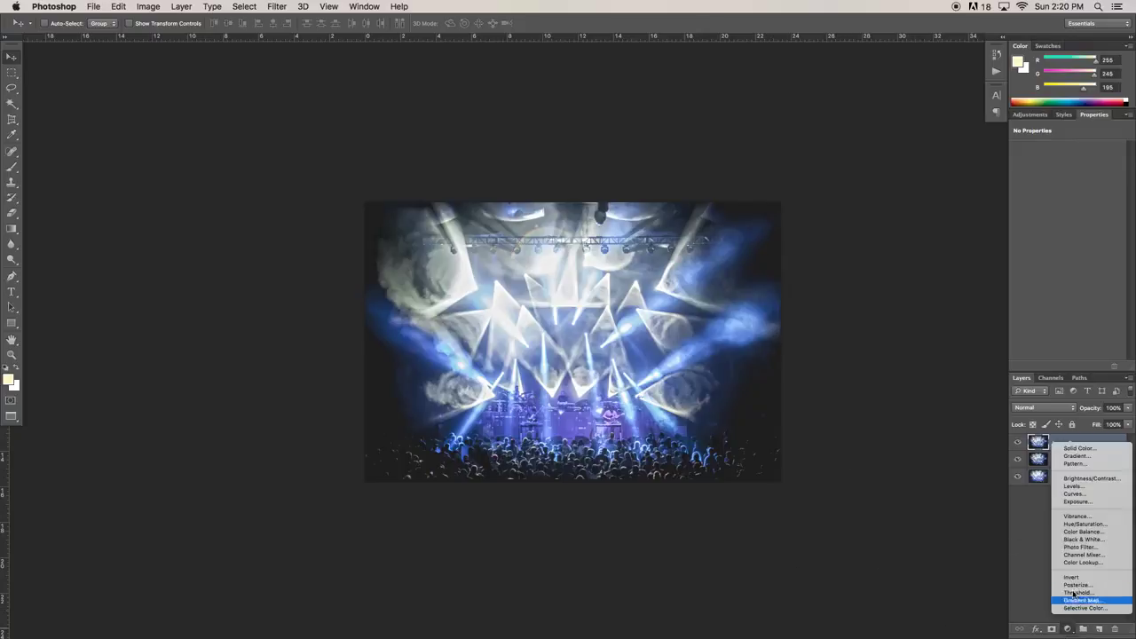
{"action": "left_click", "coordinate": [1098, 489]}
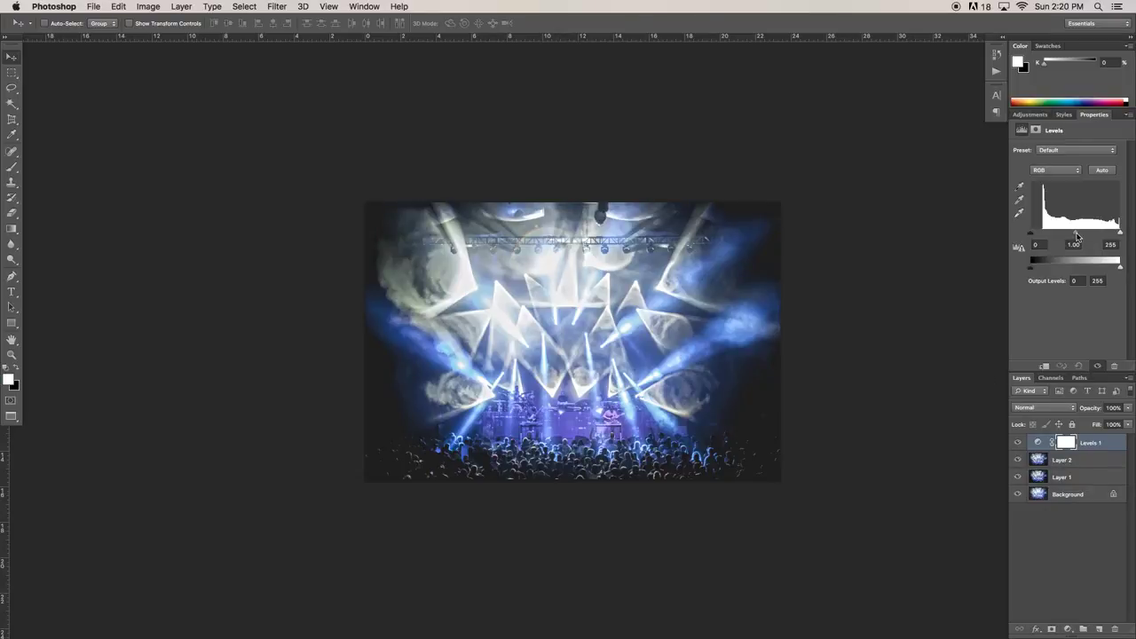
{"action": "left_click_drag", "start_coordinate": [1120, 267], "coordinate": [1117, 268]}
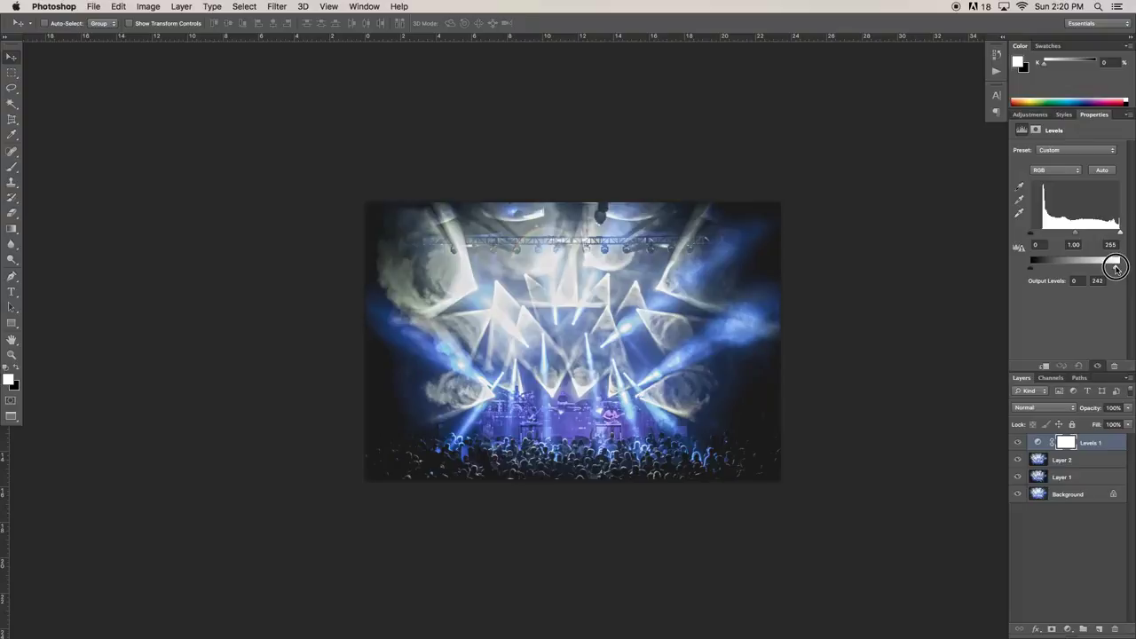
{"action": "left_click_drag", "start_coordinate": [1078, 236], "coordinate": [1082, 236]}
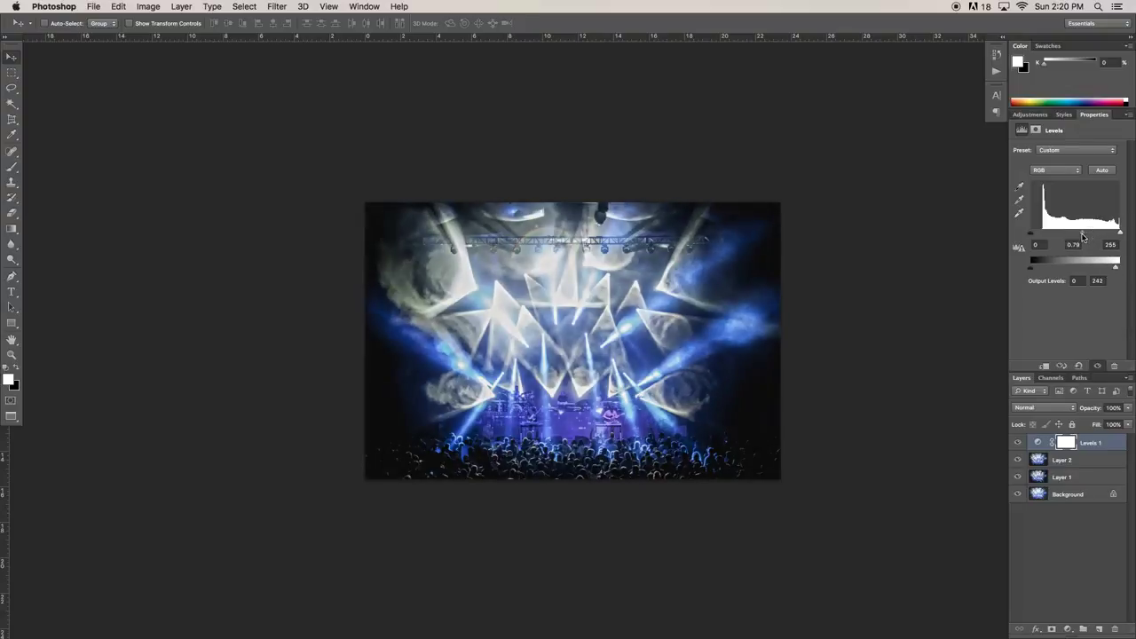
Invert the Levels 1 mask and paint white across the upper stage area
{"action": "key", "text": "super+i"}
{"action": "key", "text": "b"}
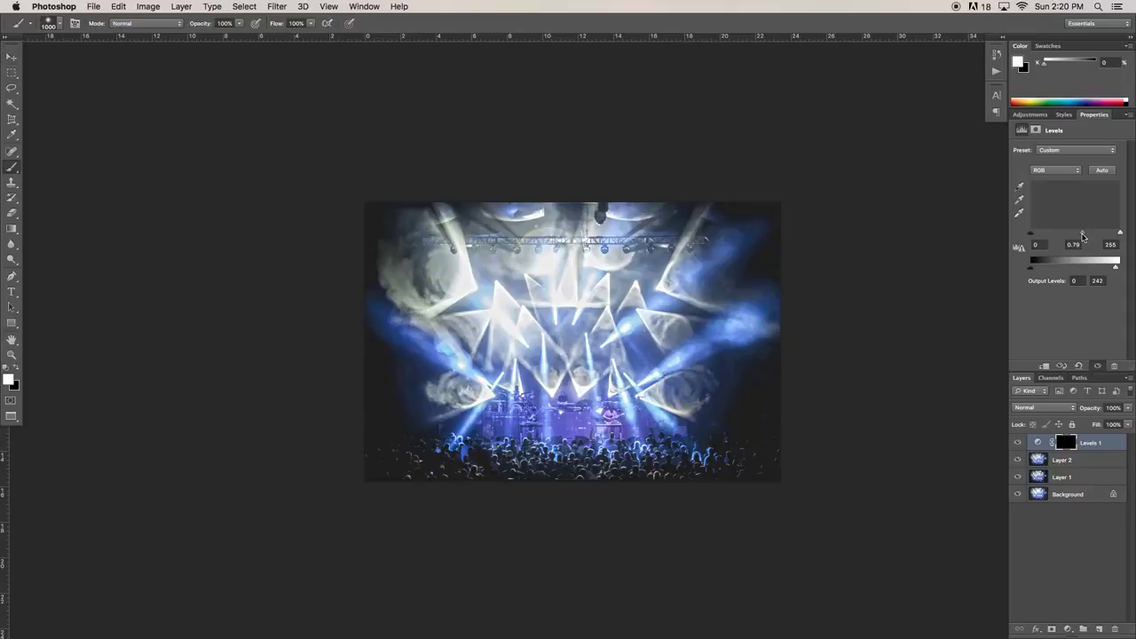
{"action": "mouse_move", "coordinate": [411, 215]}
{"action": "left_mouse_down"}
{"action": "mouse_move", "coordinate": [518, 290]}
{"action": "mouse_move", "coordinate": [480, 267]}
{"action": "mouse_move", "coordinate": [551, 256]}
{"action": "mouse_move", "coordinate": [569, 272]}
{"action": "mouse_move", "coordinate": [625, 261]}
{"action": "mouse_move", "coordinate": [547, 293]}
{"action": "mouse_move", "coordinate": [482, 284]}
{"action": "mouse_move", "coordinate": [474, 293]}
{"action": "mouse_move", "coordinate": [476, 232]}
{"action": "mouse_move", "coordinate": [482, 246]}
{"action": "mouse_move", "coordinate": [473, 237]}
{"action": "mouse_move", "coordinate": [611, 282]}
{"action": "mouse_move", "coordinate": [645, 235]}
{"action": "mouse_move", "coordinate": [665, 229]}
{"action": "mouse_move", "coordinate": [664, 272]}
{"action": "mouse_move", "coordinate": [701, 315]}
{"action": "mouse_move", "coordinate": [628, 325]}
{"action": "mouse_move", "coordinate": [624, 353]}
{"action": "mouse_move", "coordinate": [572, 315]}
{"action": "mouse_move", "coordinate": [504, 348]}
{"action": "mouse_move", "coordinate": [464, 323]}
{"action": "mouse_move", "coordinate": [466, 290]}
{"action": "mouse_move", "coordinate": [485, 288]}
{"action": "mouse_move", "coordinate": [462, 310]}
{"action": "mouse_move", "coordinate": [395, 296]}
{"action": "mouse_move", "coordinate": [431, 267]}
{"action": "mouse_move", "coordinate": [424, 251]}
{"action": "mouse_move", "coordinate": [441, 358]}
{"action": "mouse_move", "coordinate": [387, 377]}
{"action": "mouse_move", "coordinate": [507, 403]}
{"action": "mouse_move", "coordinate": [508, 416]}
{"action": "mouse_move", "coordinate": [537, 424]}
{"action": "mouse_move", "coordinate": [633, 364]}
{"action": "mouse_move", "coordinate": [625, 352]}
{"action": "mouse_move", "coordinate": [523, 362]}
{"action": "mouse_move", "coordinate": [493, 309]}
{"action": "mouse_move", "coordinate": [506, 280]}
{"action": "mouse_move", "coordinate": [643, 266]}
{"action": "mouse_move", "coordinate": [675, 299]}
{"action": "mouse_move", "coordinate": [702, 385]}
{"action": "left_mouse_up"}
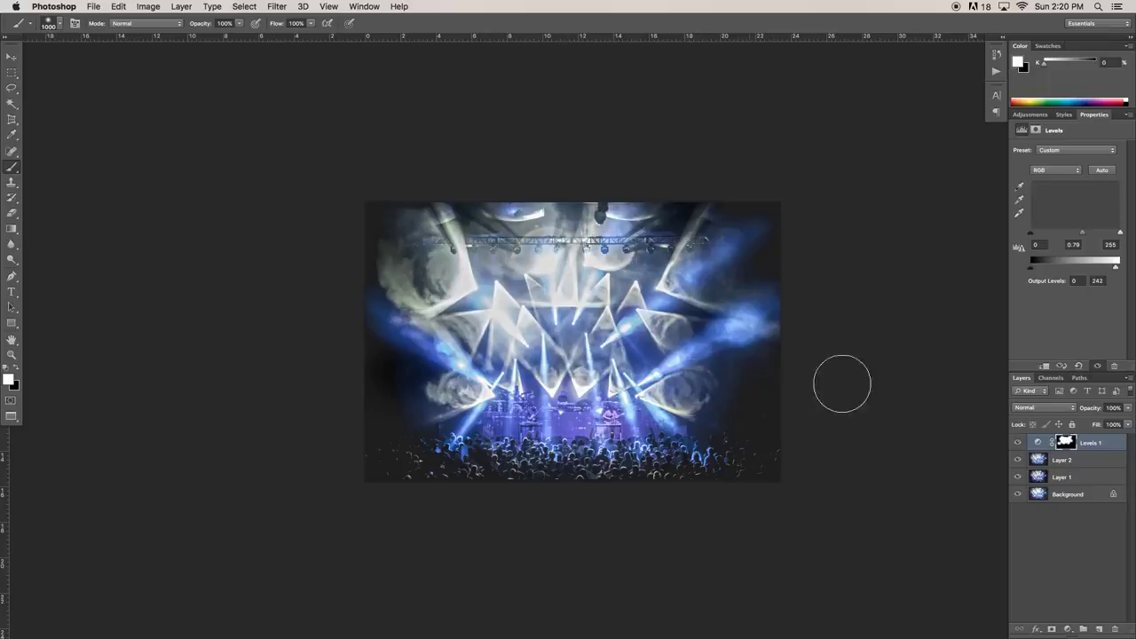
Add a Color Balance layer shifting midtones +5 toward red and toward yellow
{"action": "left_click", "coordinate": [1068, 629]}
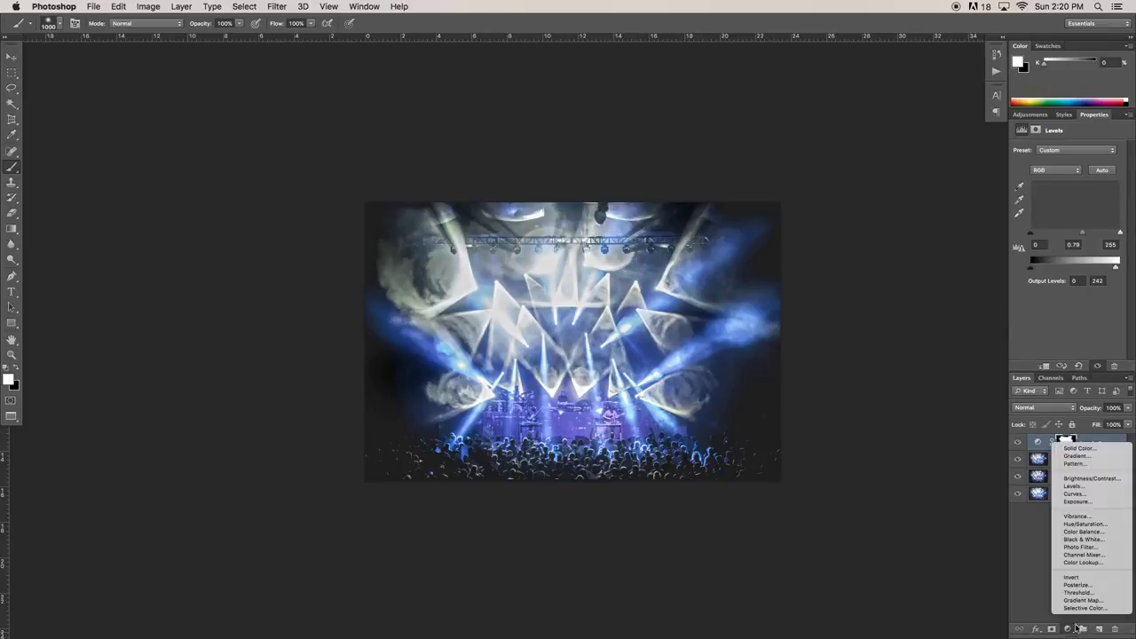
{"action": "left_click", "coordinate": [1085, 532]}
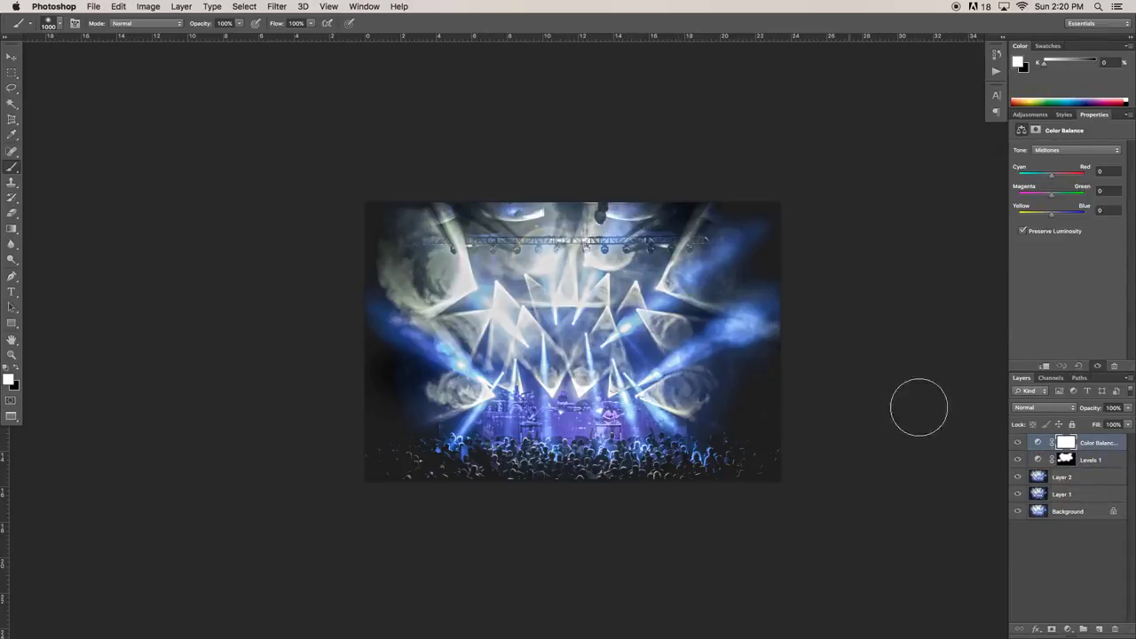
{"action": "left_click", "coordinate": [1053, 176]}
{"action": "left_click", "coordinate": [1048, 216]}
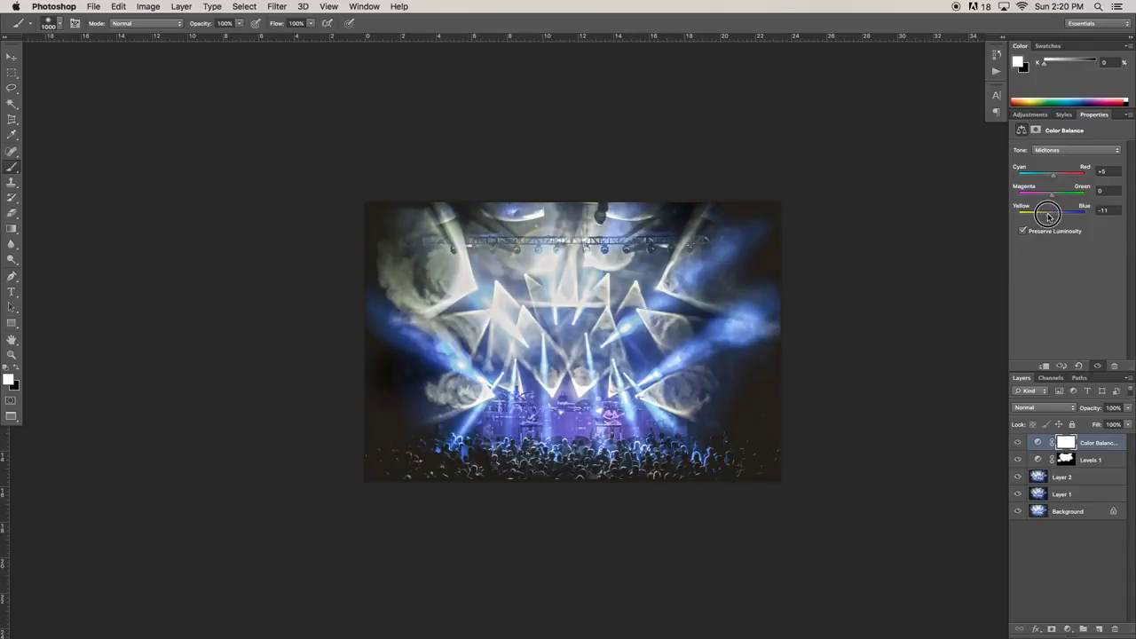
{"action": "left_click", "coordinate": [1018, 443]}
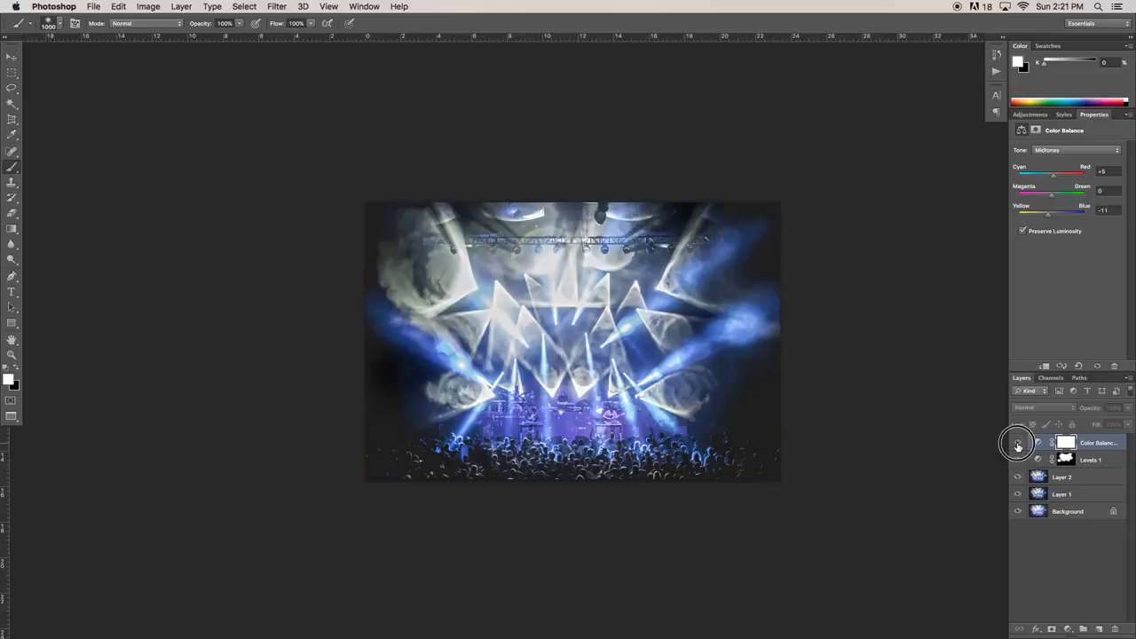
{"action": "left_click", "coordinate": [1018, 443]}
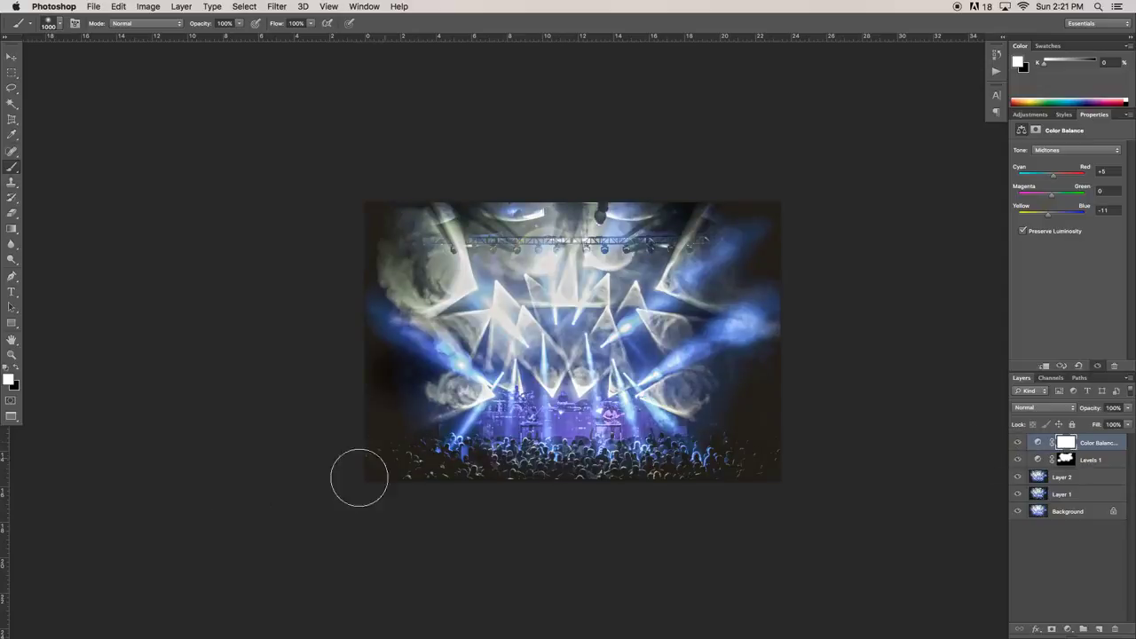
{"action": "left_click", "coordinate": [1023, 230]}
{"action": "left_click", "coordinate": [1023, 231]}
Refine the midtones to -2 yellow and -4 magenta, comparing with the layer hidden
{"action": "left_click_drag", "start_coordinate": [1047, 219], "coordinate": [1052, 219]}
{"action": "left_click", "coordinate": [1017, 442]}
{"action": "left_click", "coordinate": [1017, 442]}
{"action": "left_click", "coordinate": [1018, 442]}
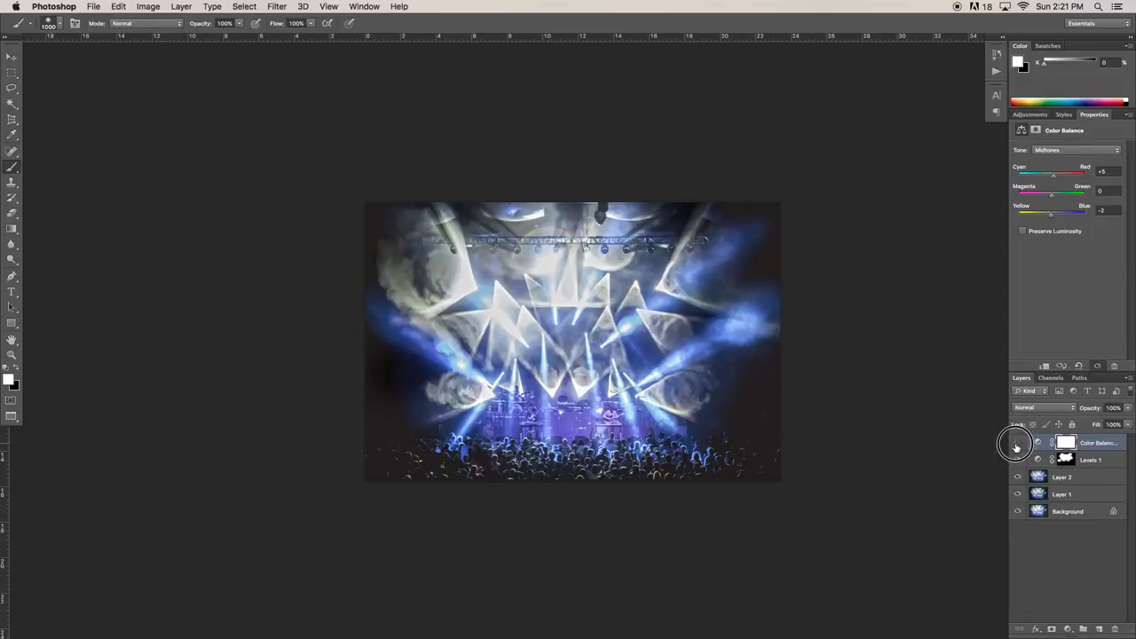
{"action": "left_click", "coordinate": [1017, 442]}
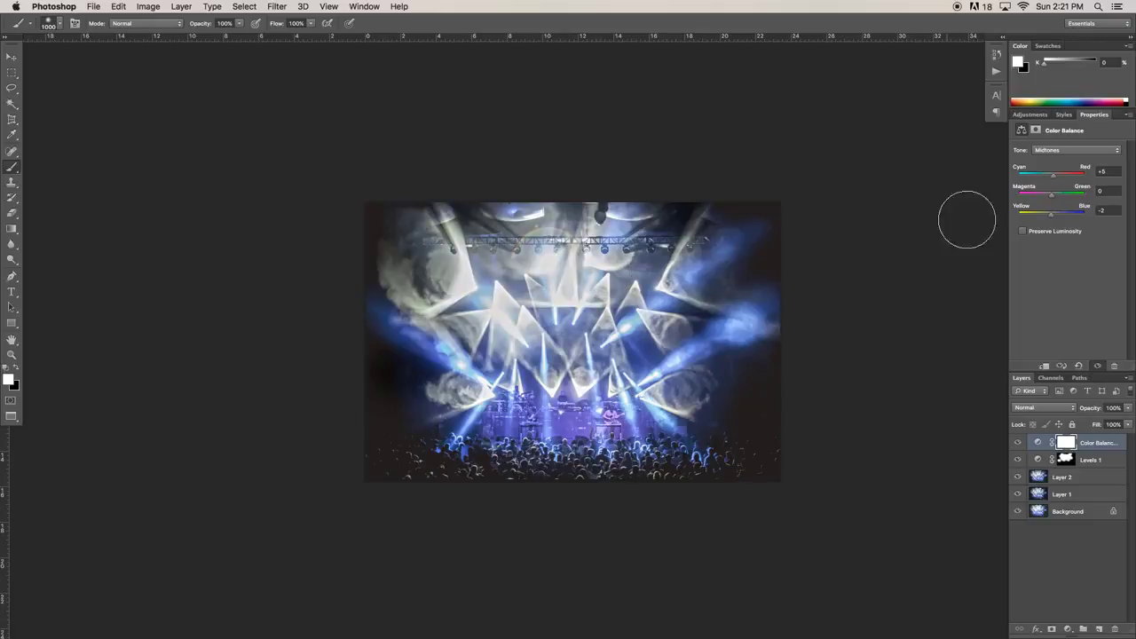
{"action": "left_click_drag", "start_coordinate": [1052, 201], "coordinate": [1051, 199]}
{"action": "left_click", "coordinate": [1017, 443]}
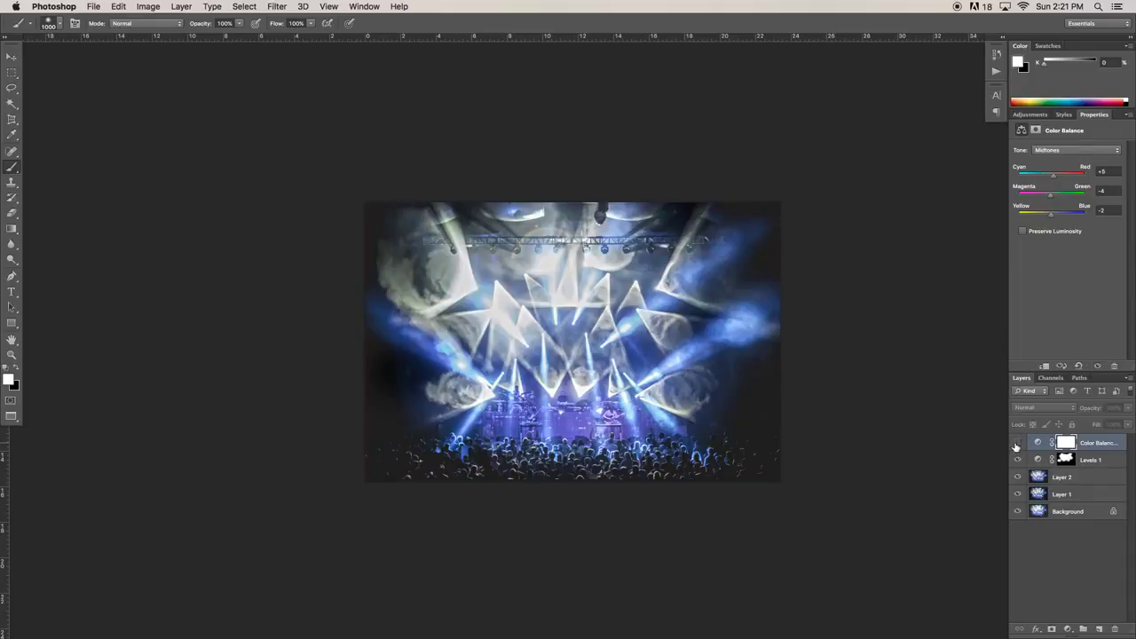
{"action": "left_click", "coordinate": [1018, 443]}
Lower the Color Balance layer's opacity to 33% and compare it on and off
{"action": "left_click", "coordinate": [1127, 408]}
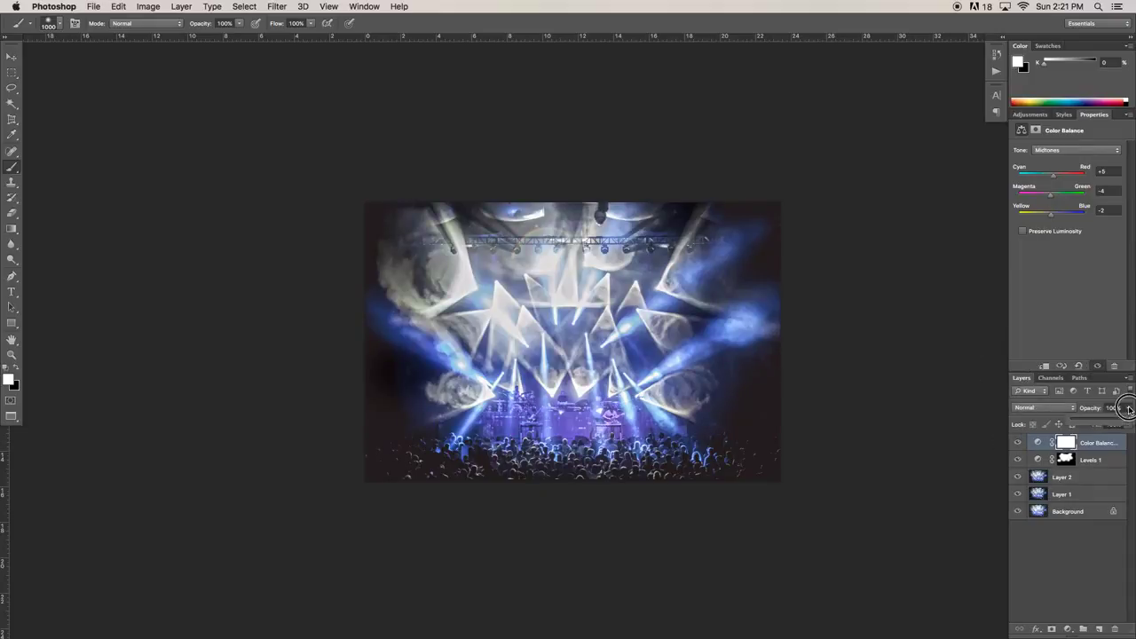
{"action": "left_click_drag", "start_coordinate": [1123, 421], "coordinate": [1093, 424]}
{"action": "left_click", "coordinate": [1017, 444]}
{"action": "left_click", "coordinate": [1017, 444]}
{"action": "left_click", "coordinate": [1018, 444]}
{"action": "left_click", "coordinate": [1017, 443]}
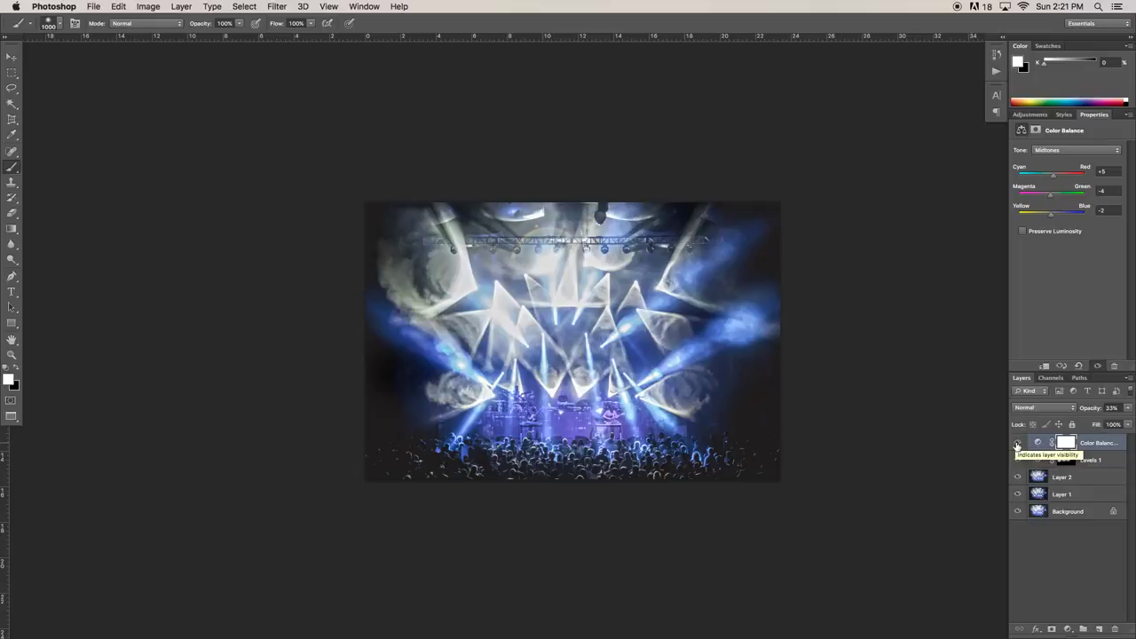
{"action": "left_click", "coordinate": [1017, 444]}
{"action": "left_click", "coordinate": [1018, 444]}
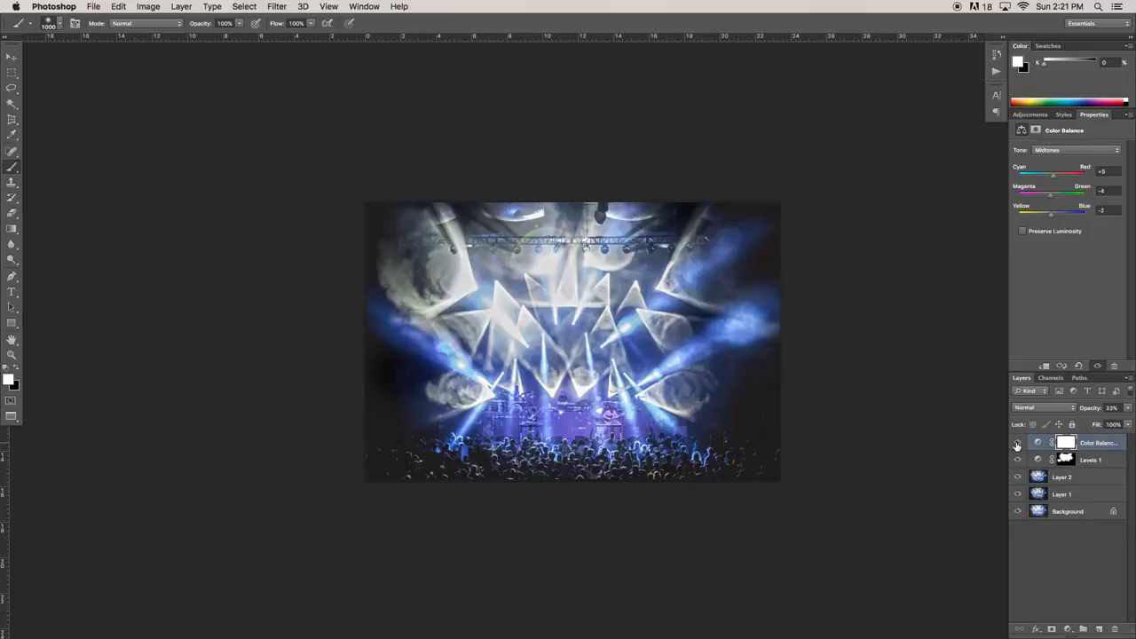
{"action": "left_click", "coordinate": [1068, 629]}
Add a Hue/Saturation layer with Hue +10 and draw a gradient on its mask
{"action": "left_click", "coordinate": [1088, 528]}
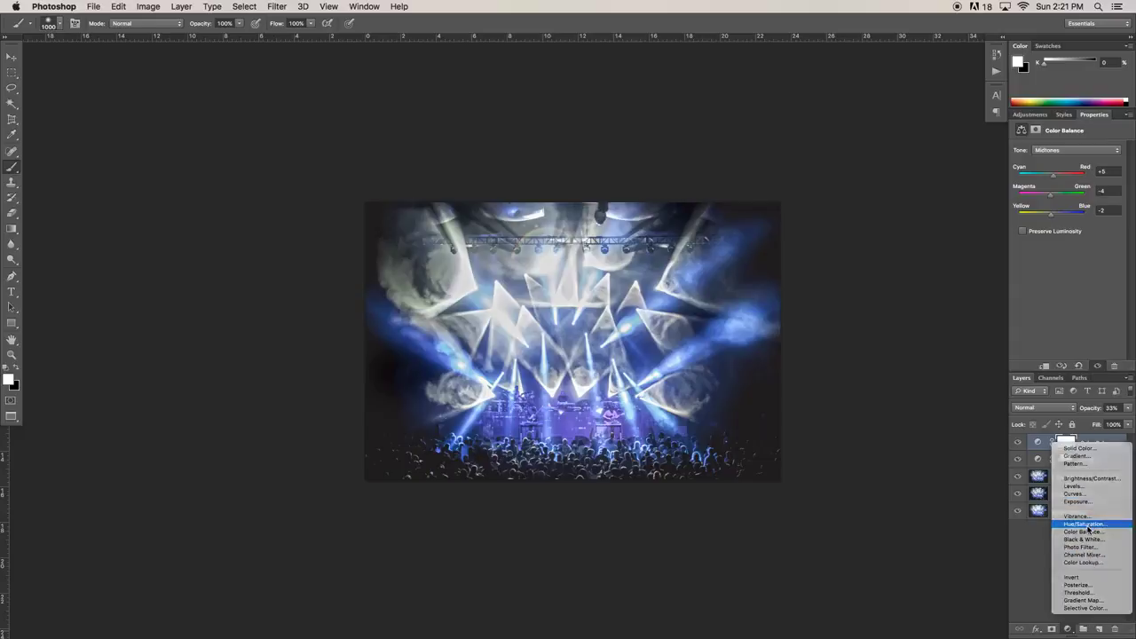
{"action": "mouse_move", "coordinate": [1068, 192]}
{"action": "left_mouse_down"}
{"action": "mouse_move", "coordinate": [1042, 194]}
{"action": "mouse_move", "coordinate": [1086, 195]}
{"action": "mouse_move", "coordinate": [1072, 203]}
{"action": "left_mouse_up"}
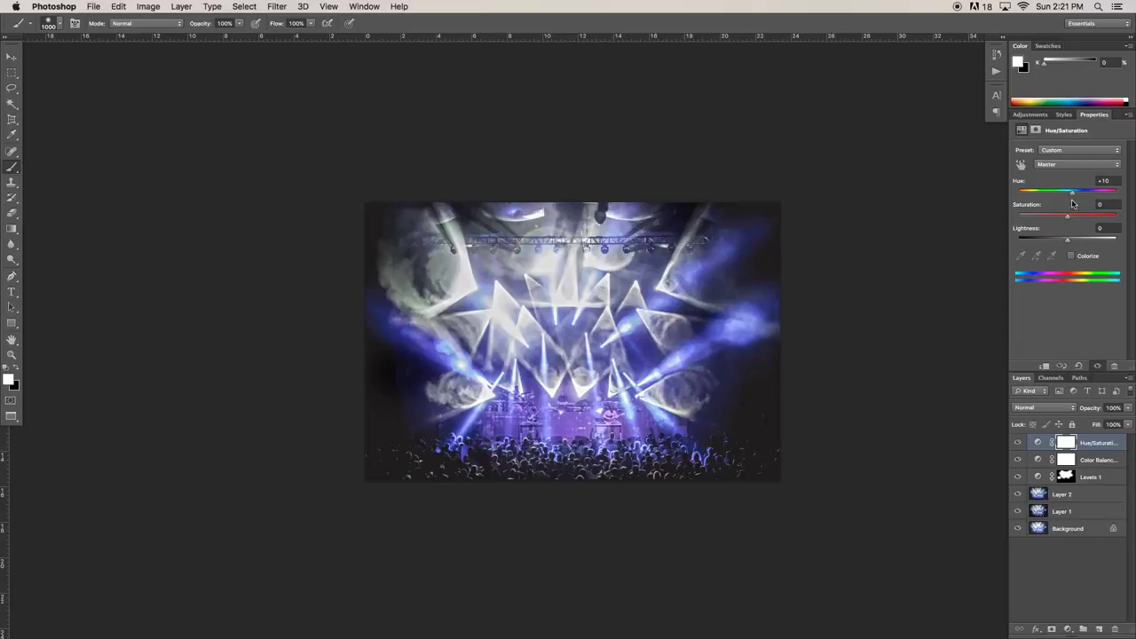
{"action": "left_click", "coordinate": [1018, 443]}
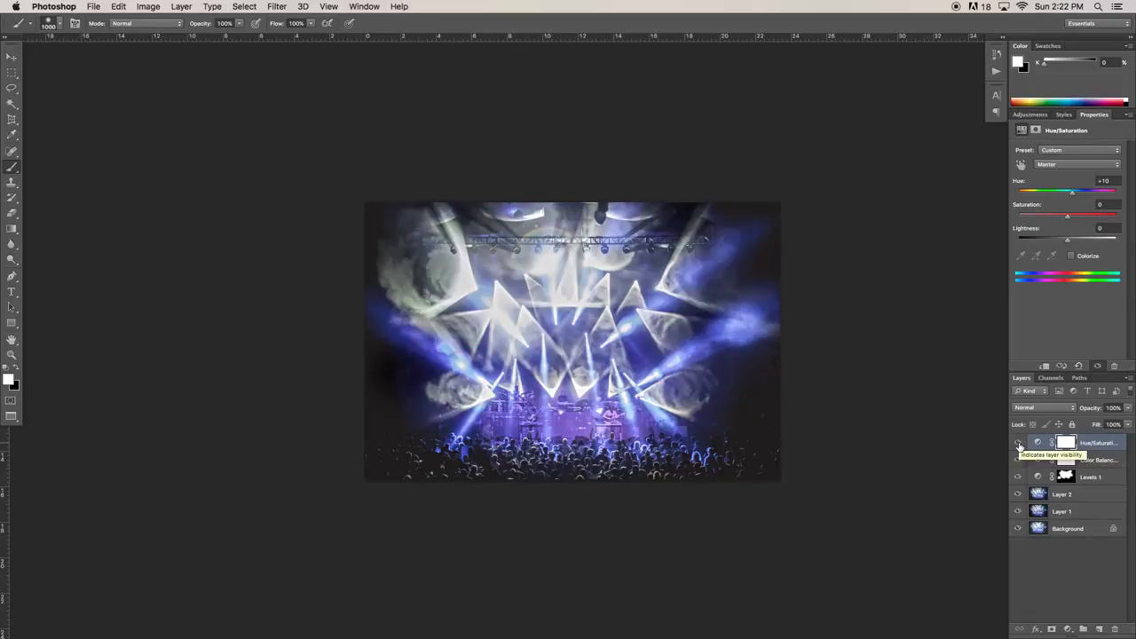
{"action": "key", "text": "g"}
{"action": "left_click_drag", "start_coordinate": [568, 396], "coordinate": [571, 380]}
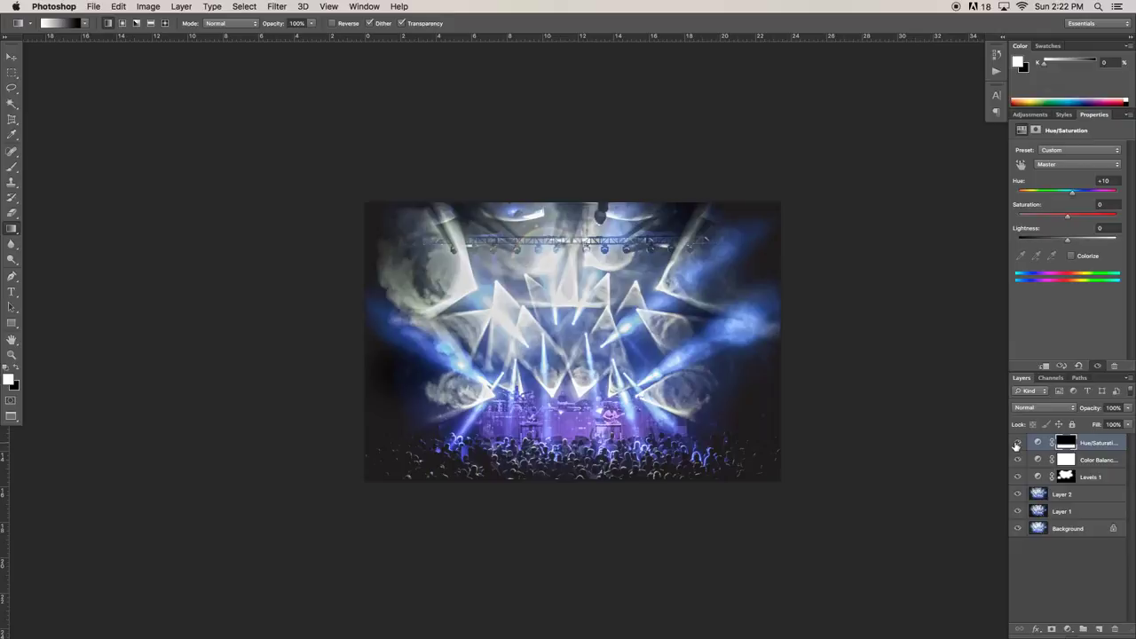
{"action": "left_click", "coordinate": [1017, 443]}
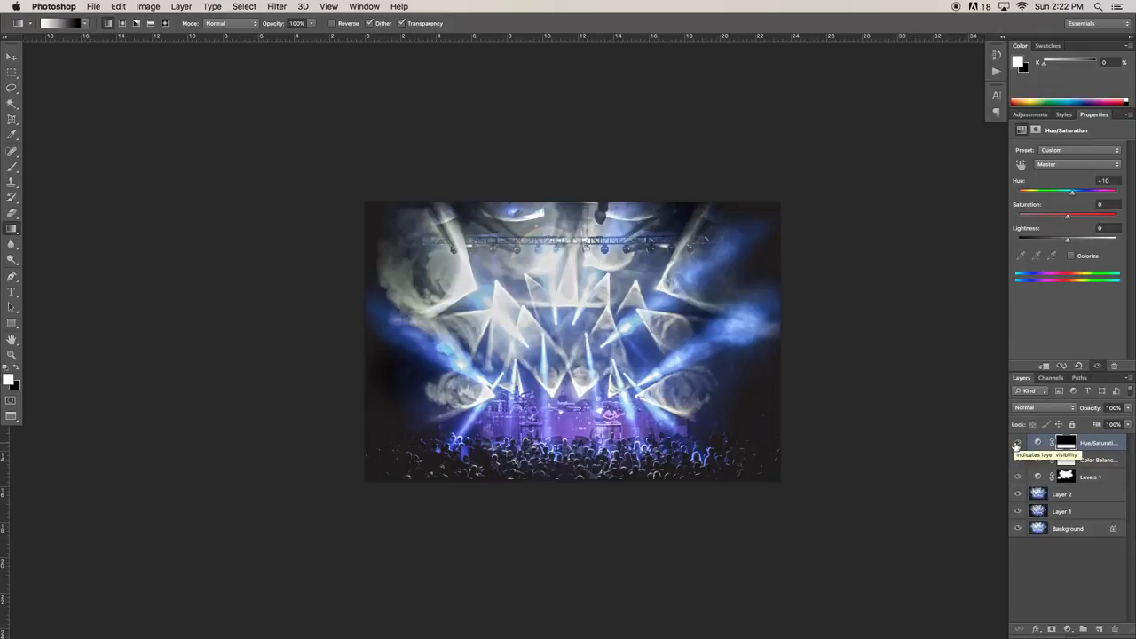
{"action": "left_click", "coordinate": [1017, 444]}
{"action": "left_click", "coordinate": [1051, 629]}
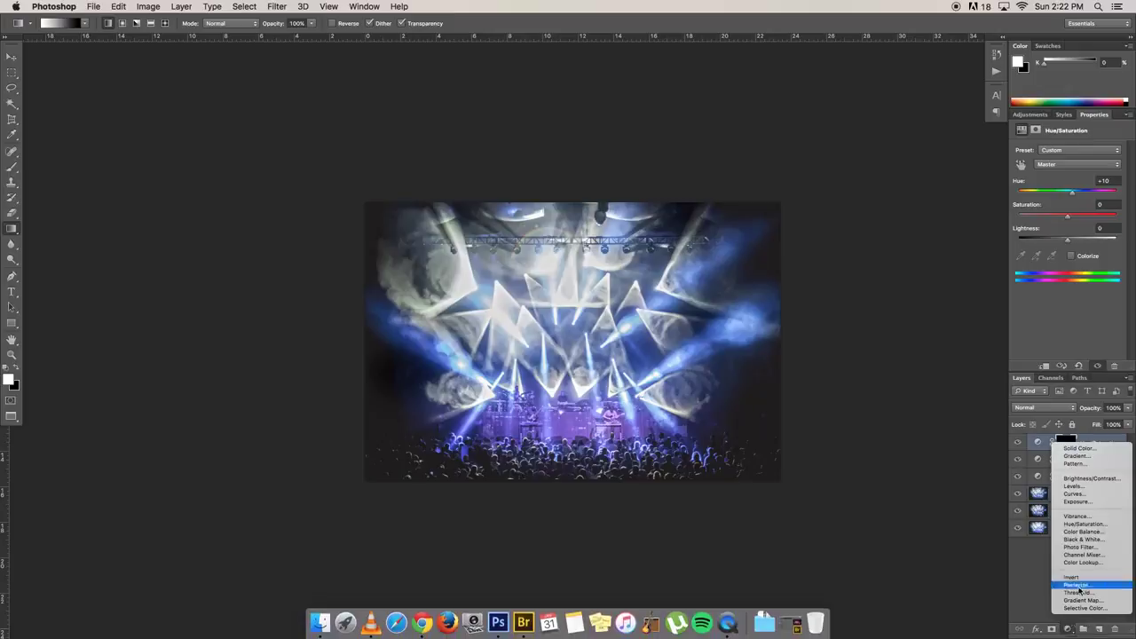
Add a Levels 2 layer at midtone 0.82 with a top-to-bottom gradient mask, toggling it to compare
{"action": "left_click", "coordinate": [1080, 490]}
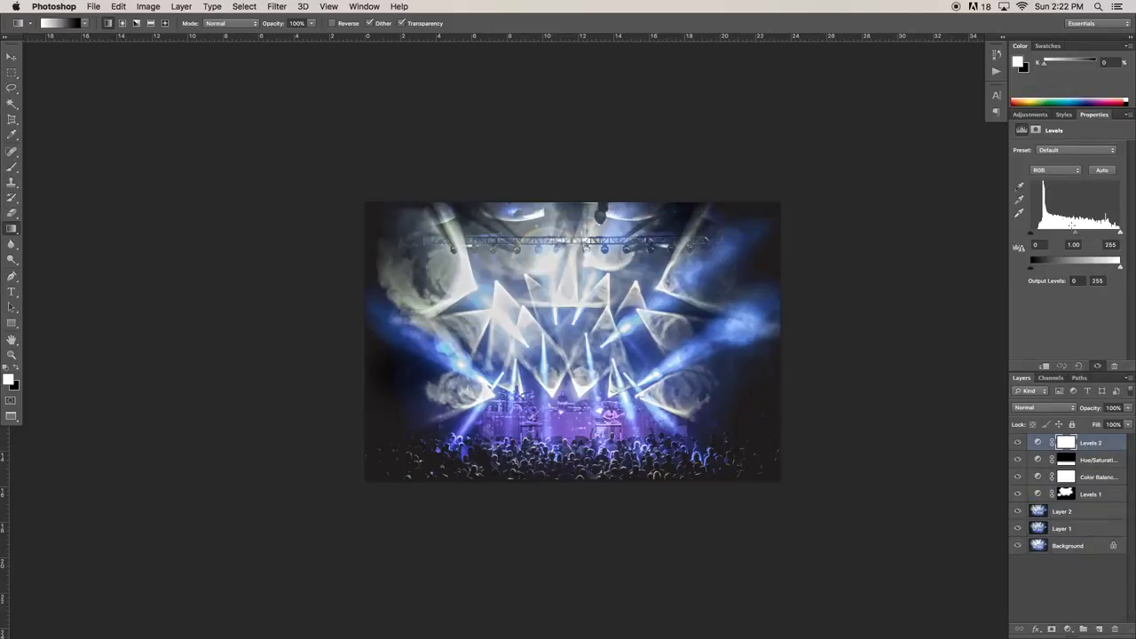
{"action": "left_click_drag", "start_coordinate": [1075, 232], "coordinate": [1080, 233]}
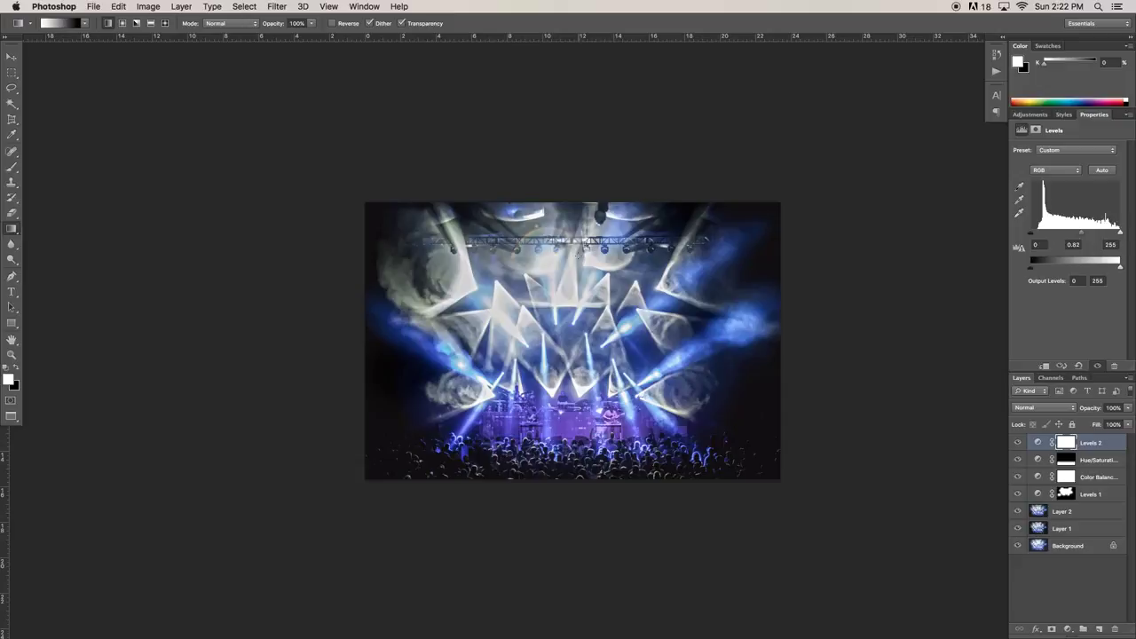
{"action": "left_click_drag", "start_coordinate": [561, 256], "coordinate": [561, 354]}
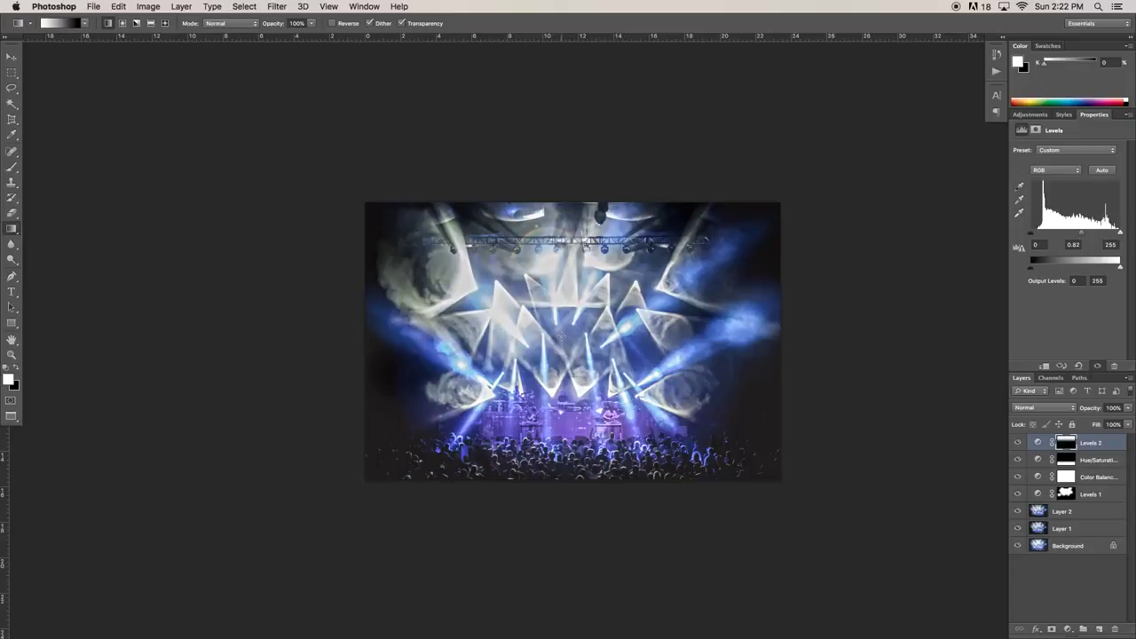
{"action": "left_click", "coordinate": [1018, 443]}
{"action": "left_click", "coordinate": [1018, 443]}
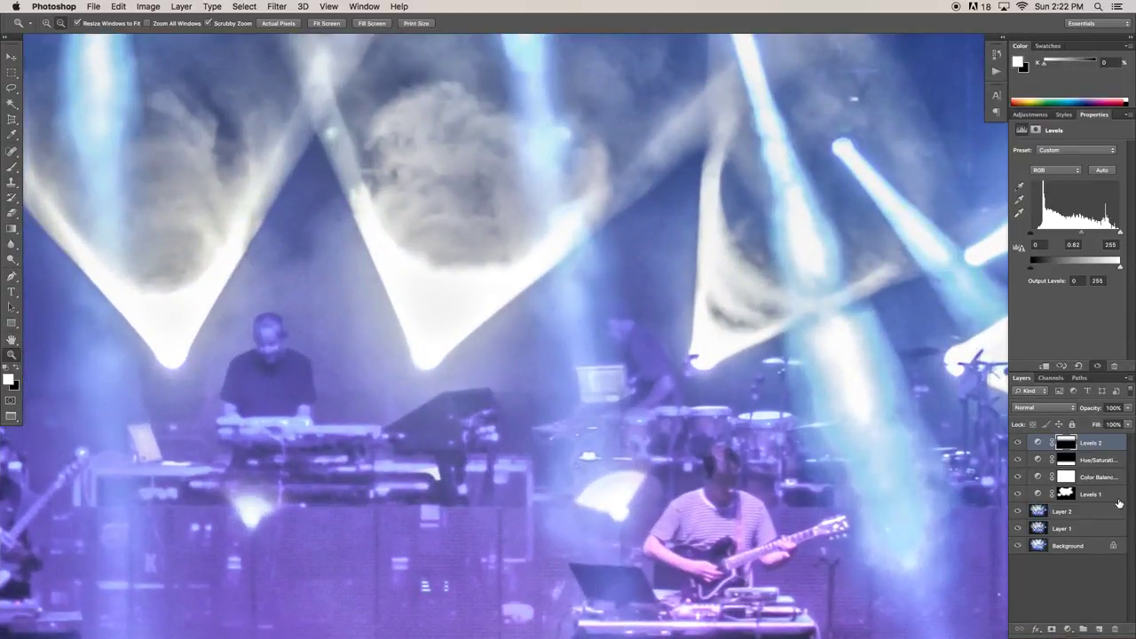
Stamp all visible layers into a merged Layer 3, browse the Image, Edit and Layer menus, then select Layer 3
{"action": "key", "text": "super+alt+shift+e"}
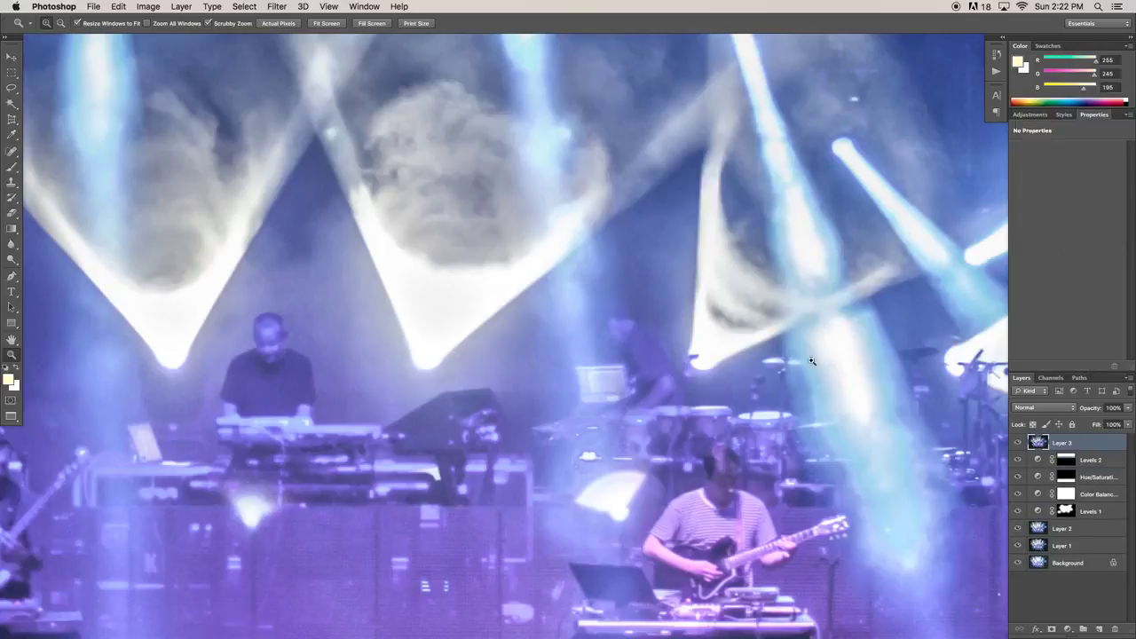
{"action": "left_click", "coordinate": [146, 7]}
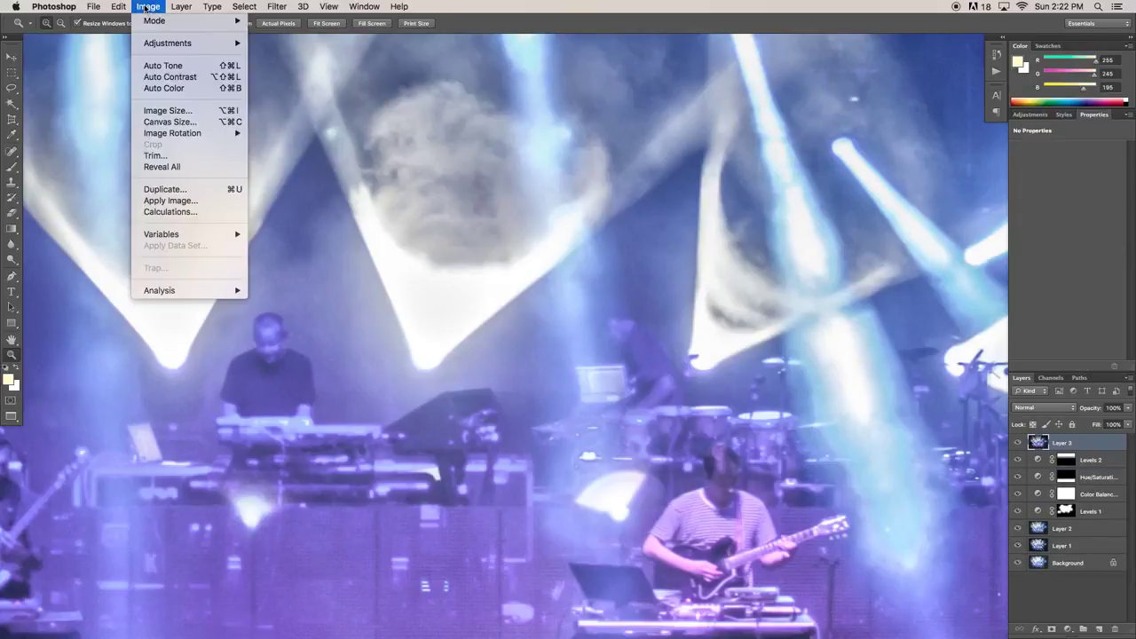
{"action": "mouse_move", "coordinate": [116, 8]}
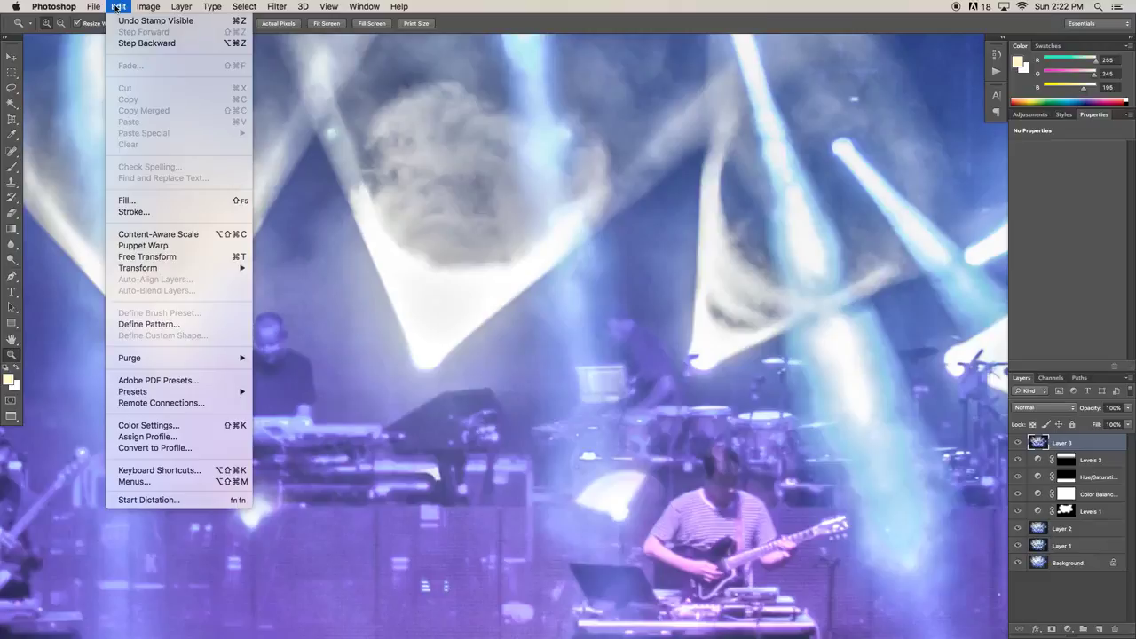
{"action": "mouse_move", "coordinate": [174, 7]}
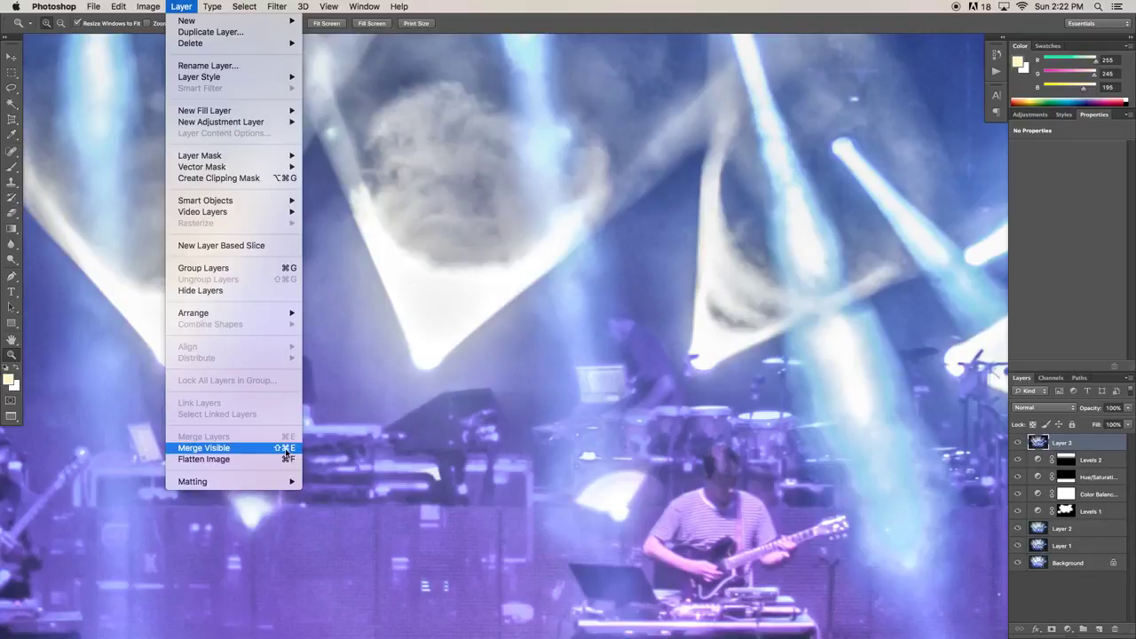
{"action": "mouse_move", "coordinate": [153, 7]}
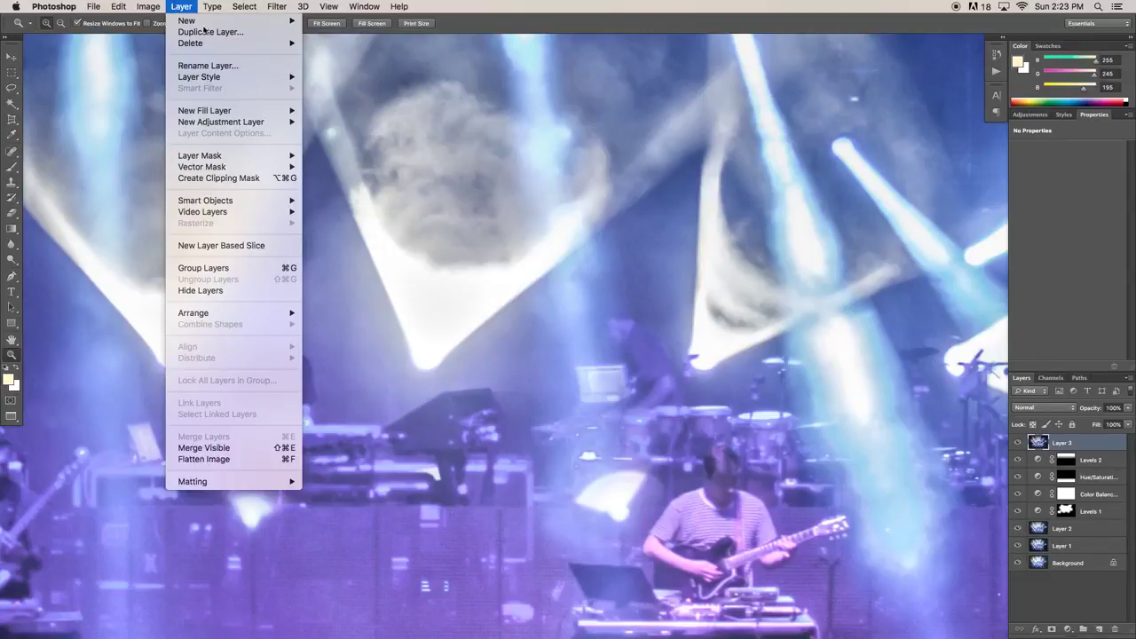
{"action": "left_click", "coordinate": [1087, 447]}
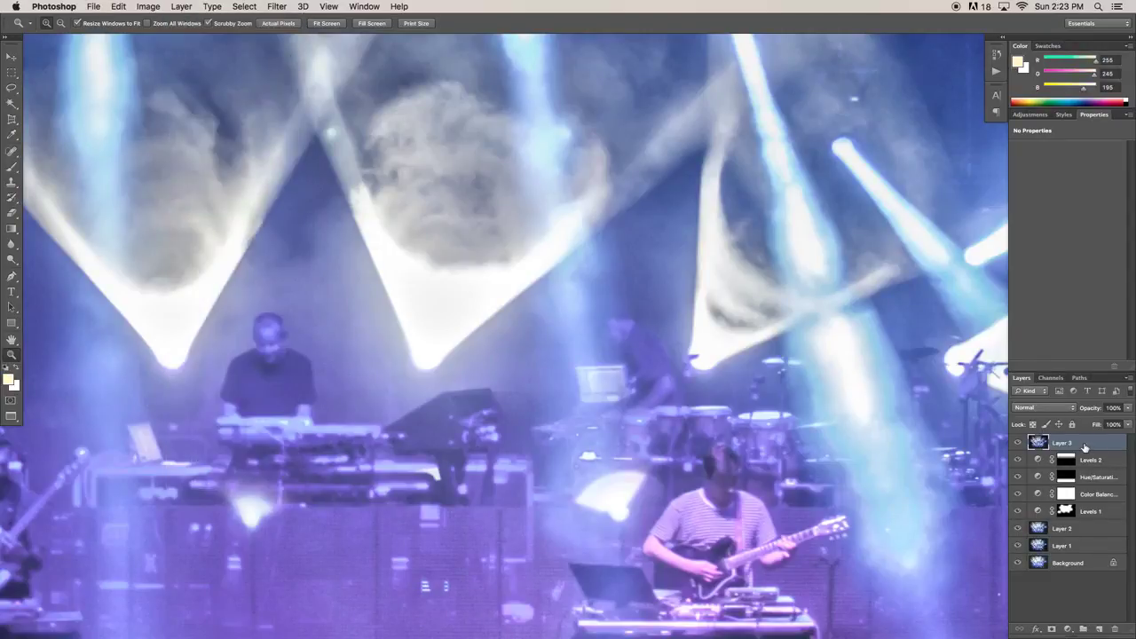
{"action": "key", "text": "alt"}
Open Filter > Sharpen > Unsharp Mask, centre its preview on the guitarist and toggle Preview to compare
{"action": "left_click", "coordinate": [276, 8]}
{"action": "mouse_move", "coordinate": [340, 160]}
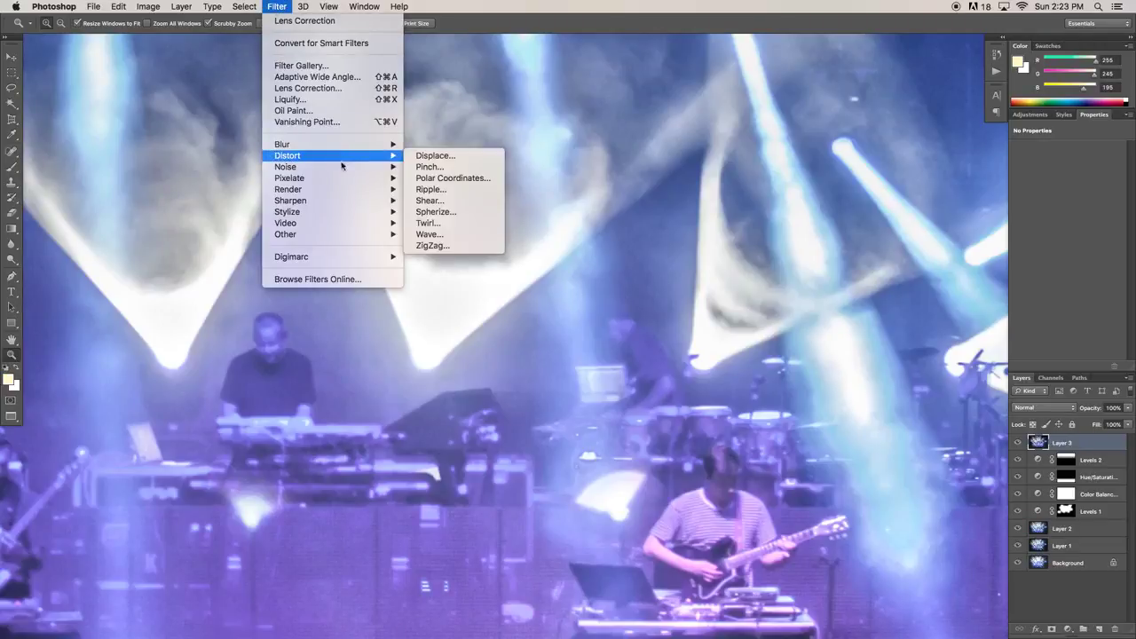
{"action": "mouse_move", "coordinate": [352, 205]}
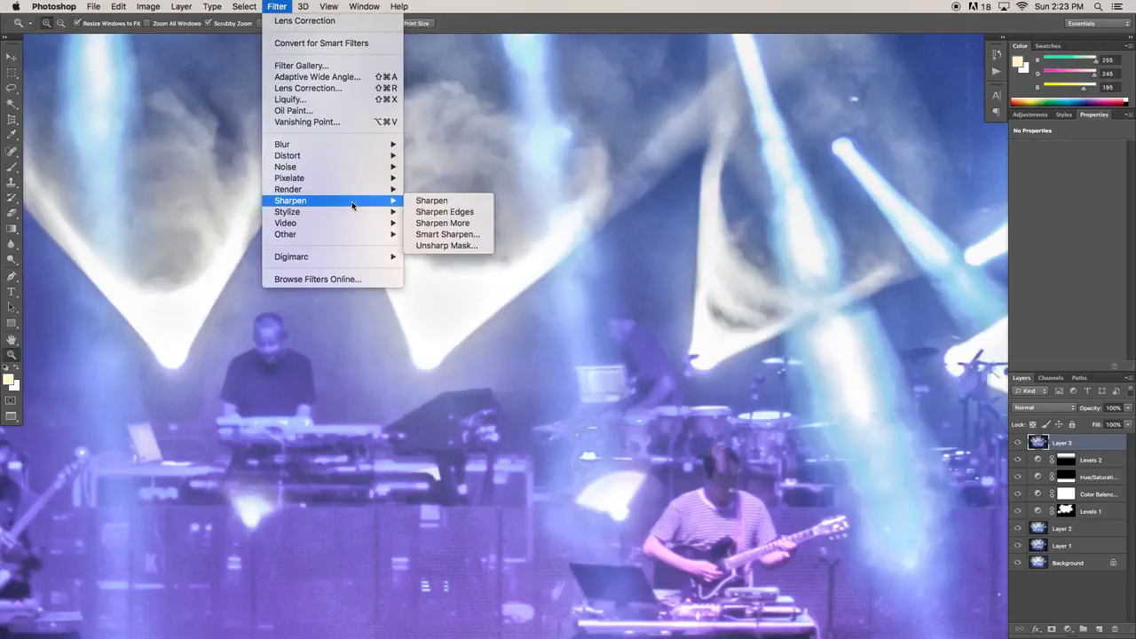
{"action": "left_click", "coordinate": [458, 248]}
{"action": "left_click", "coordinate": [729, 505]}
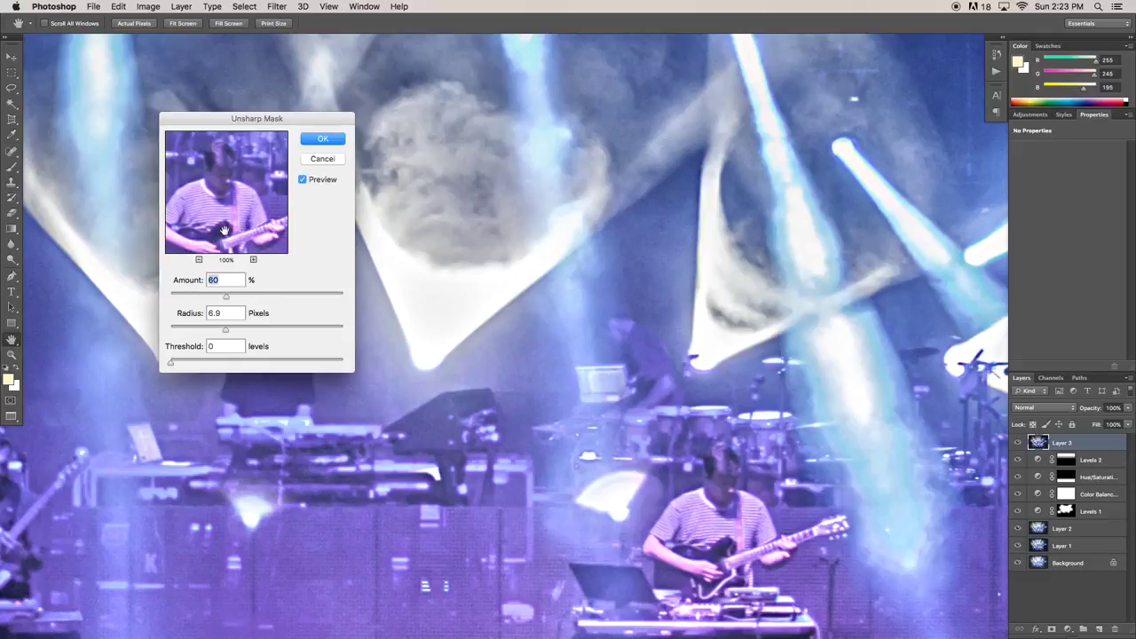
{"action": "left_click", "coordinate": [303, 181]}
{"action": "left_click", "coordinate": [302, 181]}
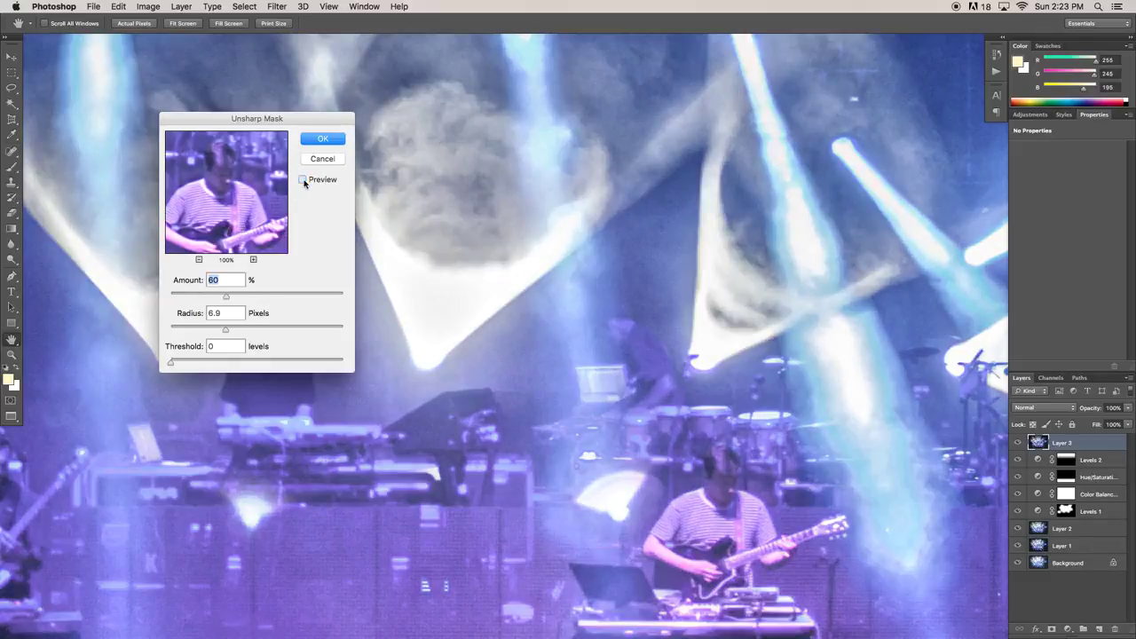
{"action": "left_click", "coordinate": [304, 181]}
{"action": "left_click", "coordinate": [303, 180]}
{"action": "left_click", "coordinate": [302, 181]}
{"action": "left_click", "coordinate": [302, 180]}
{"action": "left_click", "coordinate": [303, 180]}
{"action": "left_click", "coordinate": [303, 181]}
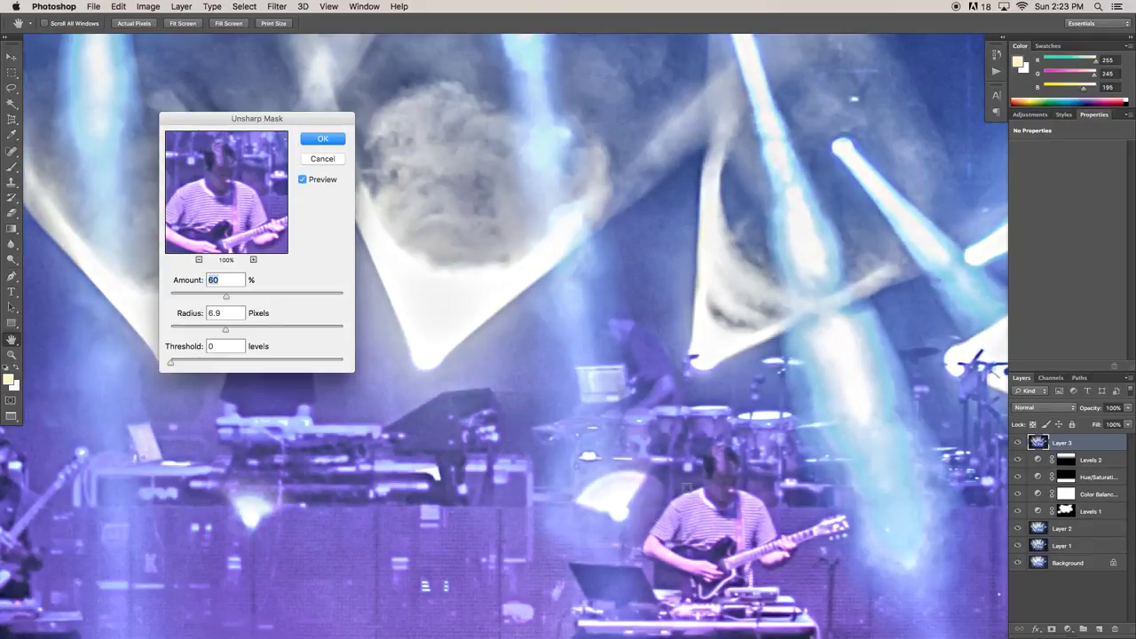
Set Unsharp Mask Radius 3.8 pixels and Amount 80%, check the result, and apply it to Layer 3
{"action": "left_click_drag", "start_coordinate": [232, 333], "coordinate": [207, 332]}
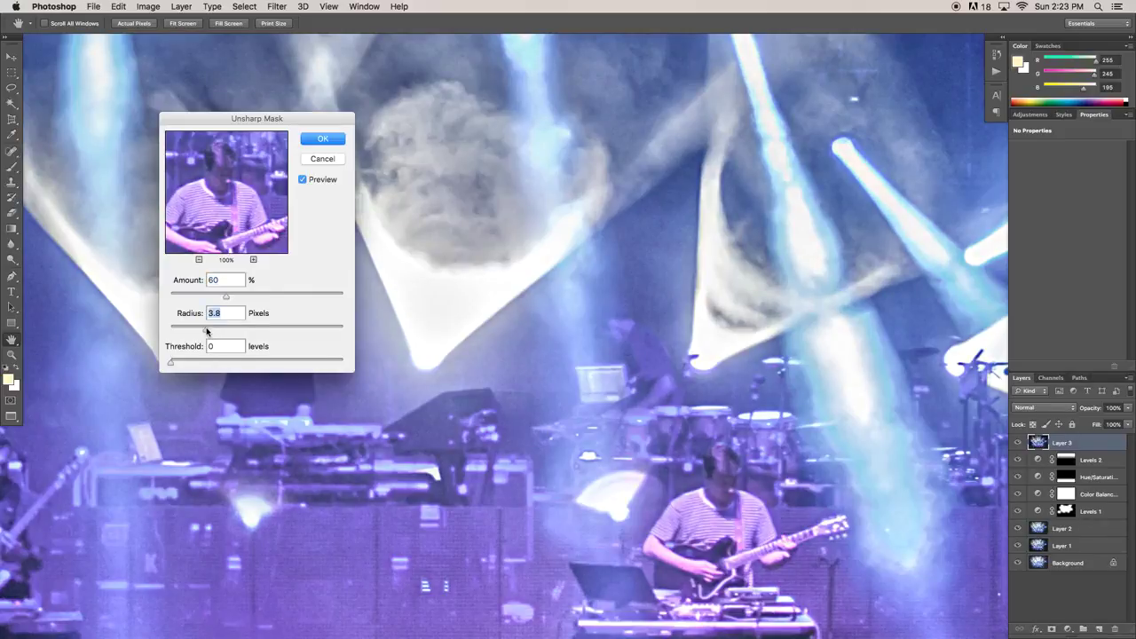
{"action": "left_click_drag", "start_coordinate": [225, 296], "coordinate": [246, 302]}
{"action": "left_click", "coordinate": [302, 180]}
{"action": "key", "text": "super+minus"}
{"action": "key", "text": "super+minus"}
{"action": "key", "text": "super+minus"}
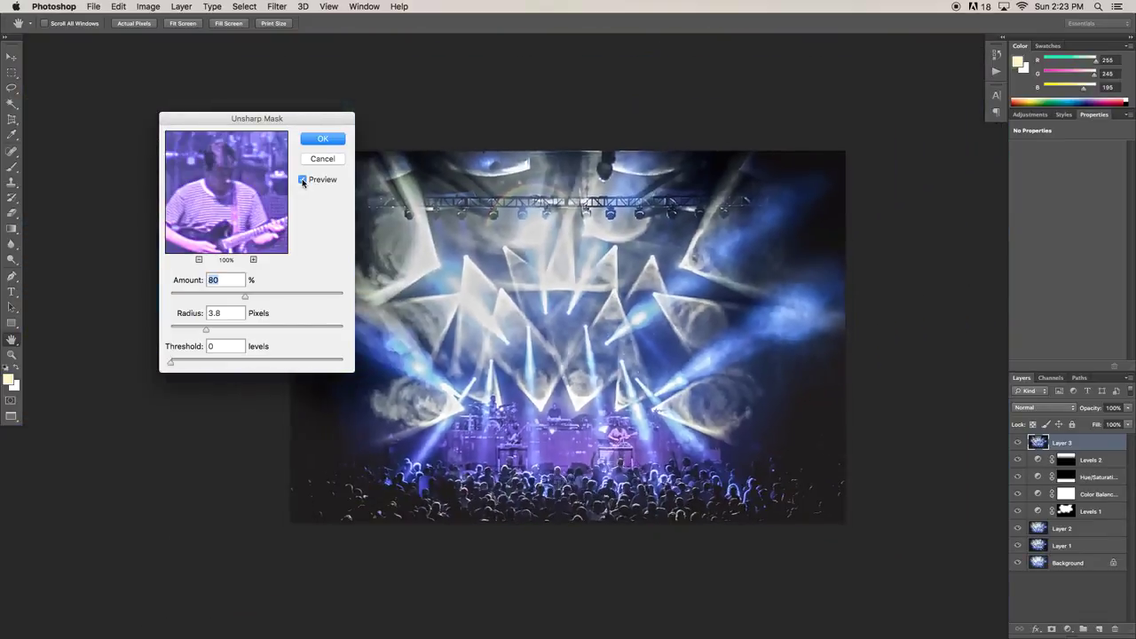
{"action": "key", "text": "super+plus"}
{"action": "key", "text": "super+minus"}
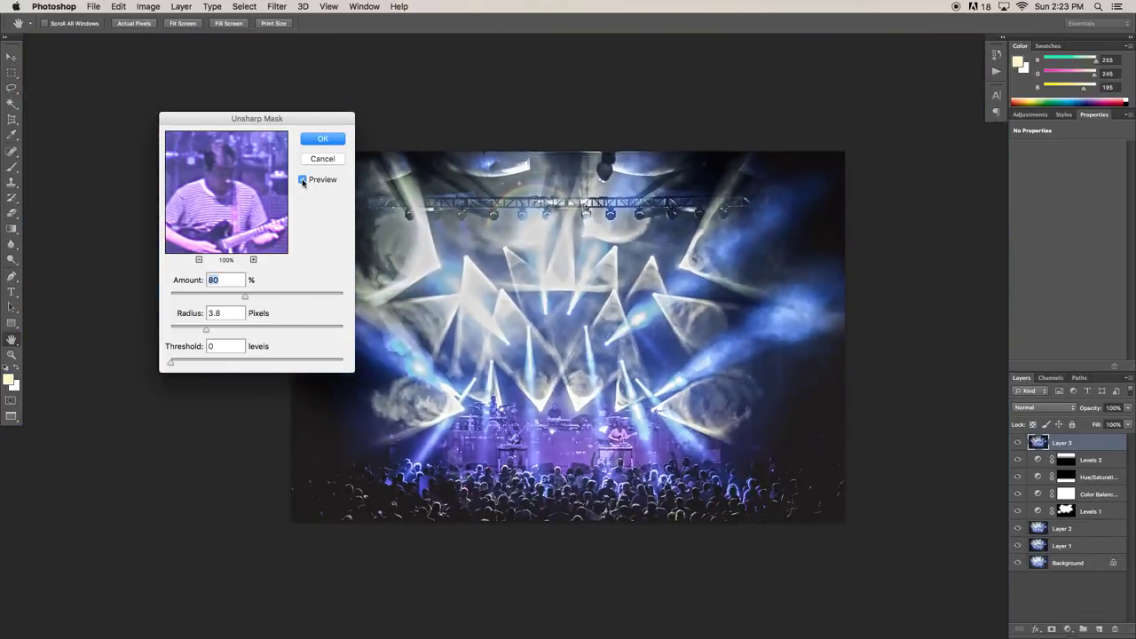
{"action": "left_click", "coordinate": [330, 139]}
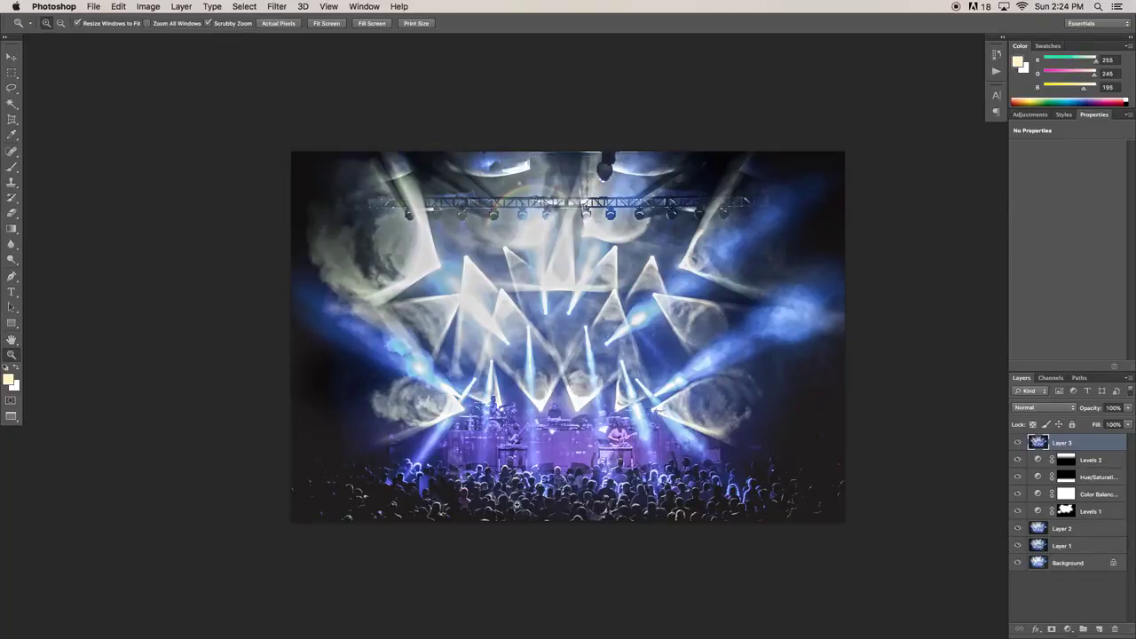
Compare the stage close-up with and without Layer 3, then flatten everything into one Background layer
{"action": "left_click_drag", "start_coordinate": [545, 497], "coordinate": [609, 521]}
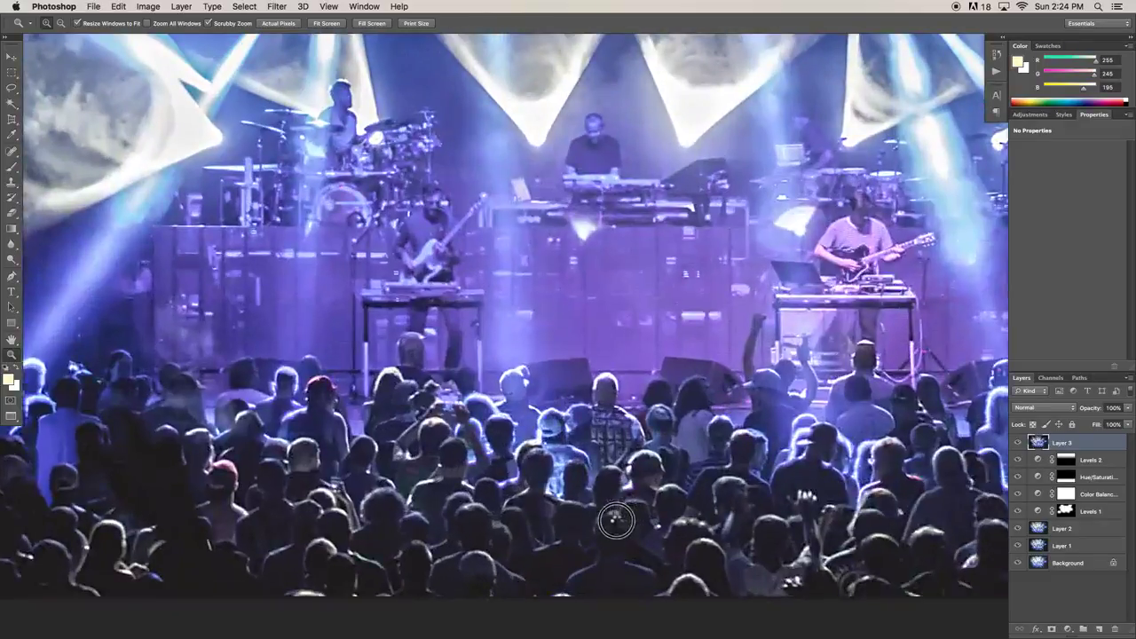
{"action": "left_click", "coordinate": [1019, 443]}
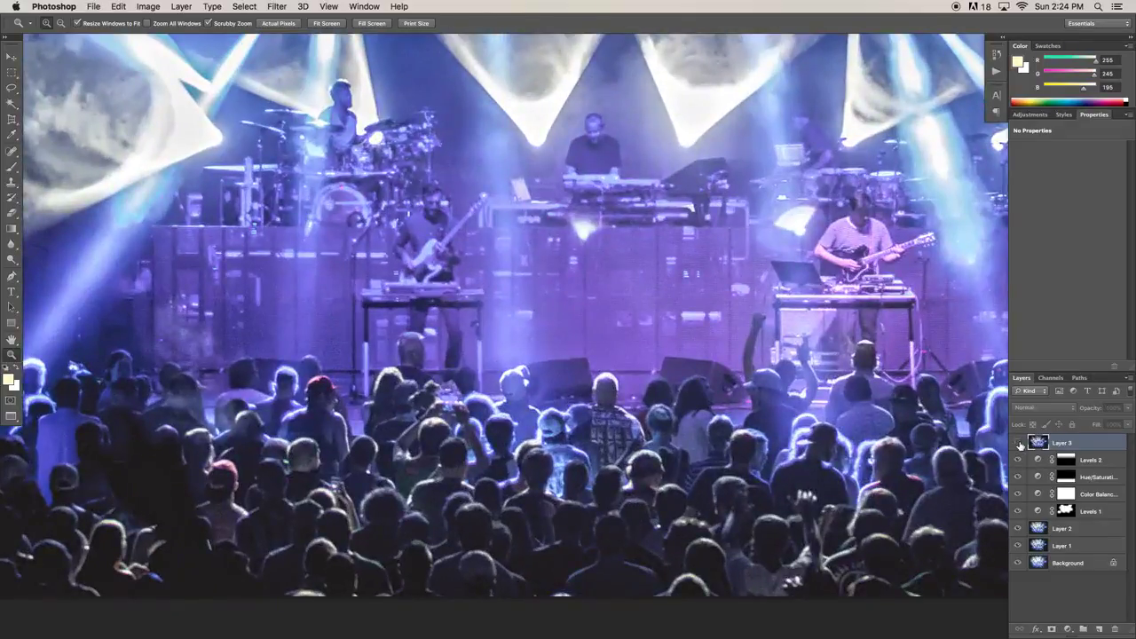
{"action": "left_click", "coordinate": [1019, 443]}
{"action": "left_click", "coordinate": [1019, 443]}
{"action": "left_click", "coordinate": [1019, 443]}
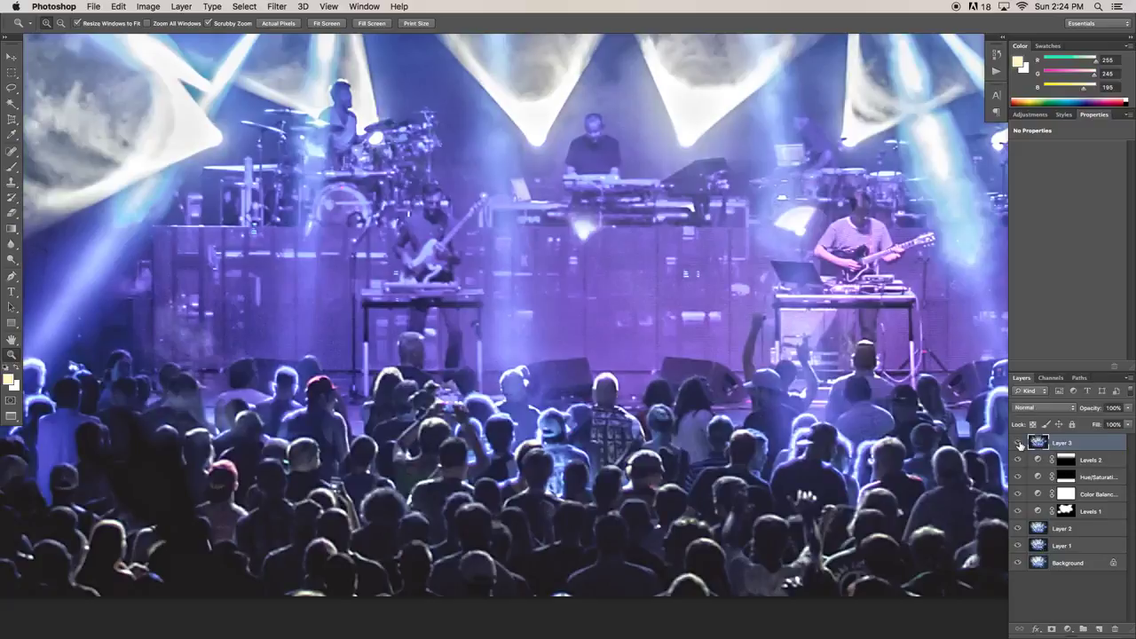
{"action": "key", "text": "super+minus"}
{"action": "key", "text": "super+minus"}
{"action": "key", "text": "super+minus"}
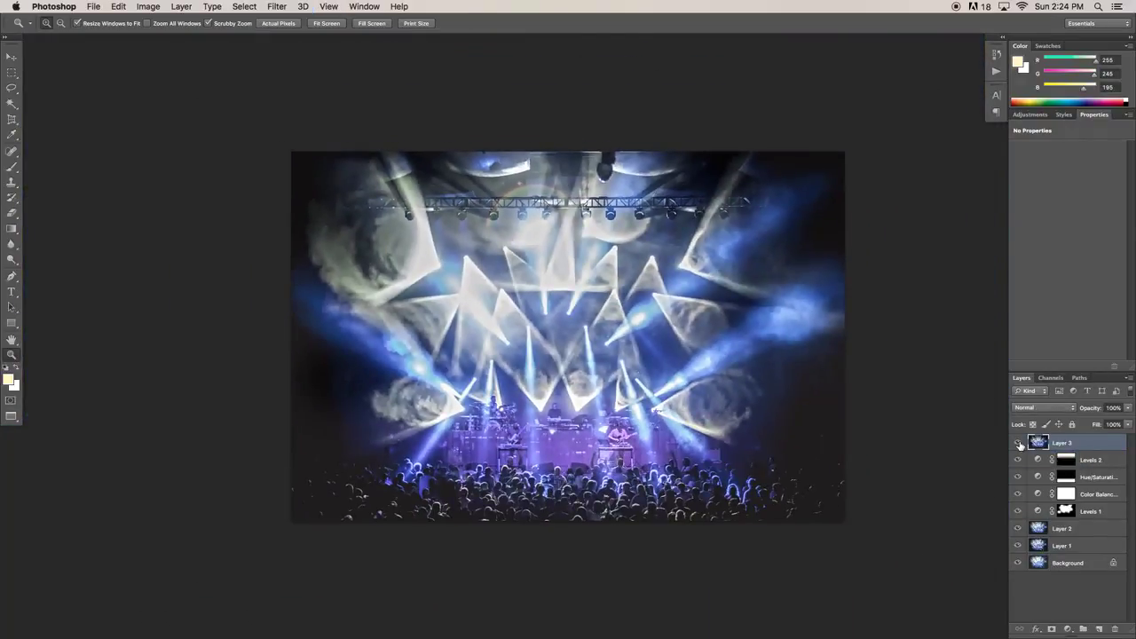
{"action": "key", "text": "super+shift+e"}
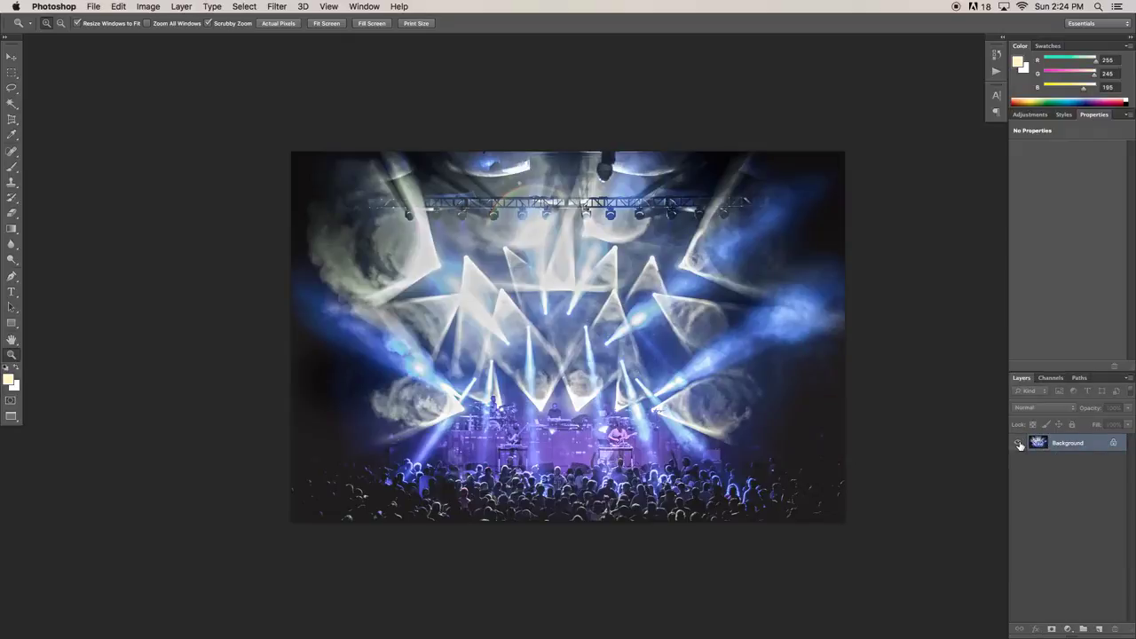
Save the flattened photo in Photoshop format as _MG_6065.psd and switch to Adobe Bridge
{"action": "key", "text": "super+shift+s"}
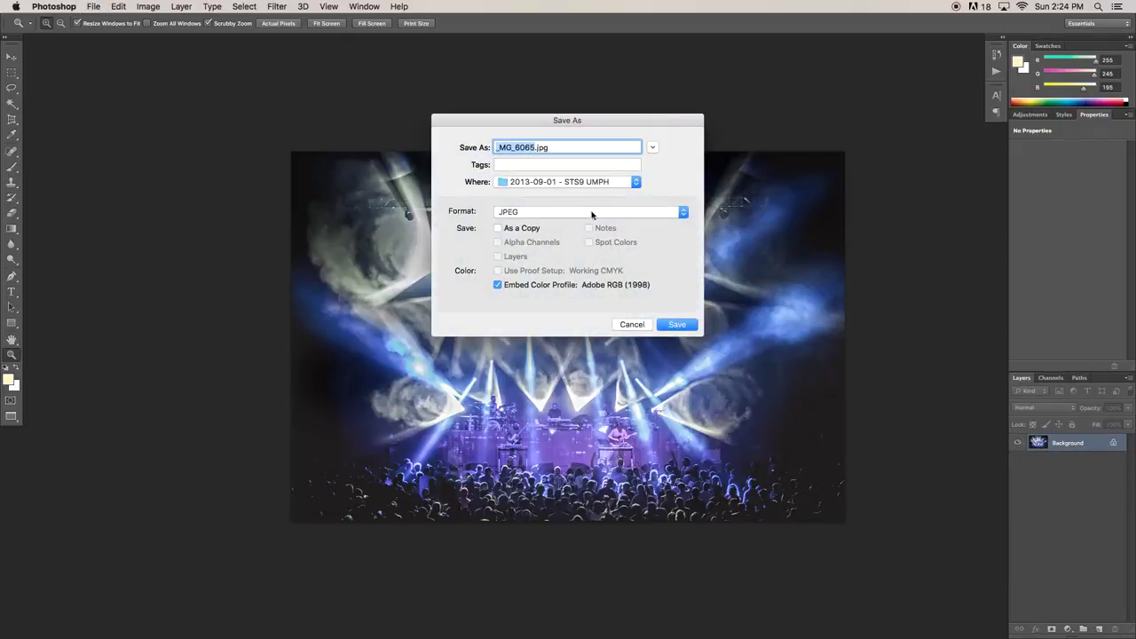
{"action": "left_click", "coordinate": [592, 213]}
{"action": "left_click", "coordinate": [514, 136]}
{"action": "left_click", "coordinate": [676, 326]}
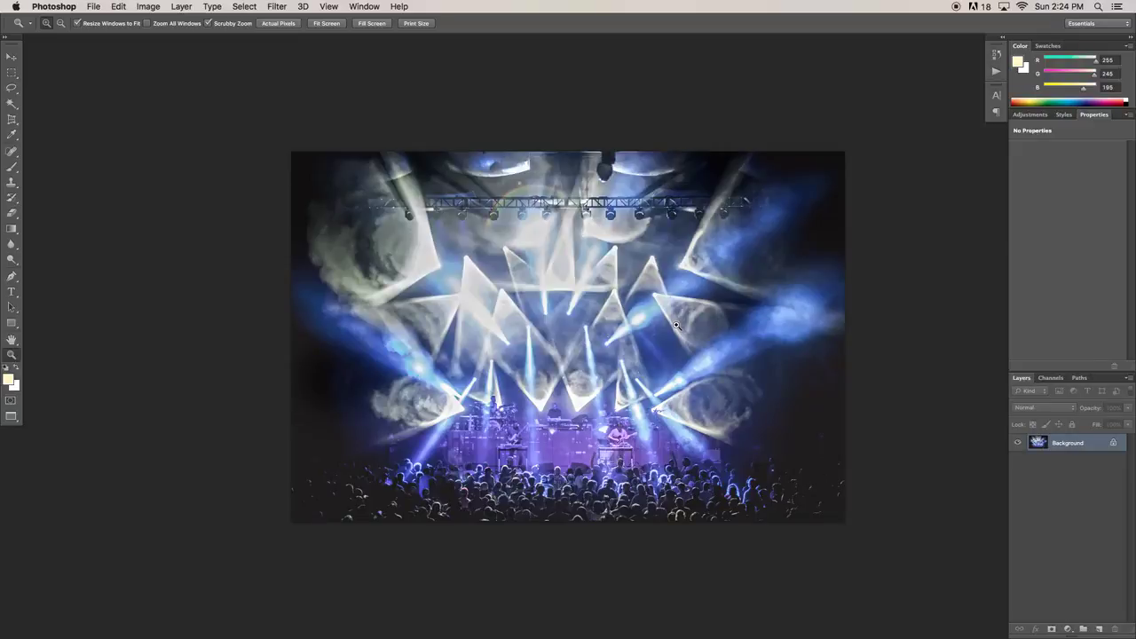
{"action": "key", "text": "super+Tab"}
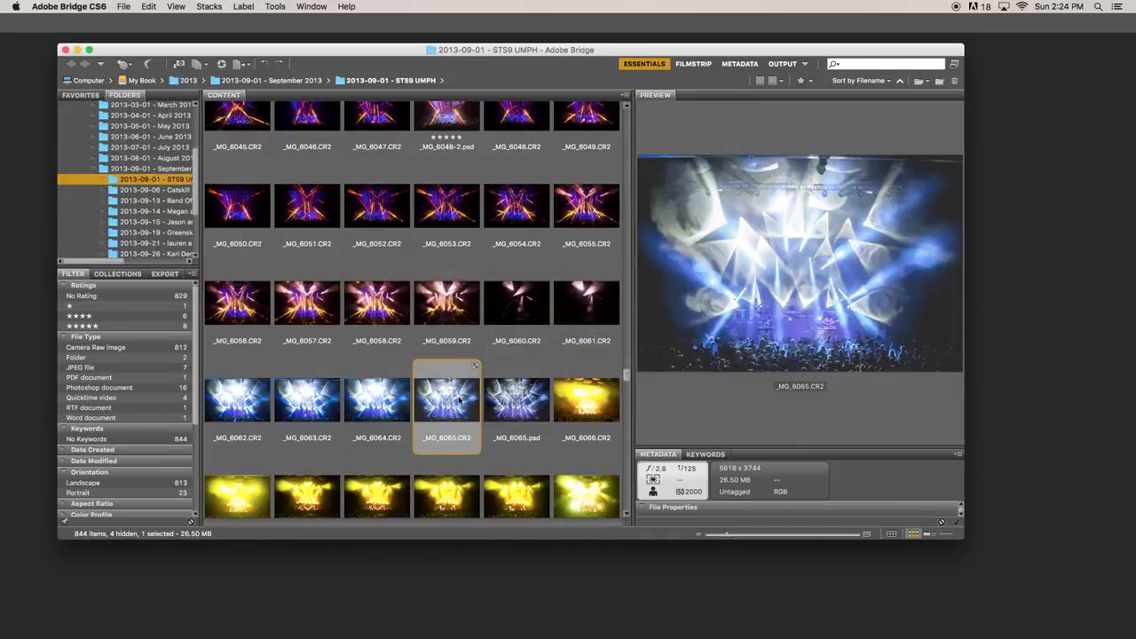
Switch Bridge to the Filmstrip workspace and enlarge its window to nearly fill the screen
{"action": "left_click", "coordinate": [693, 64]}
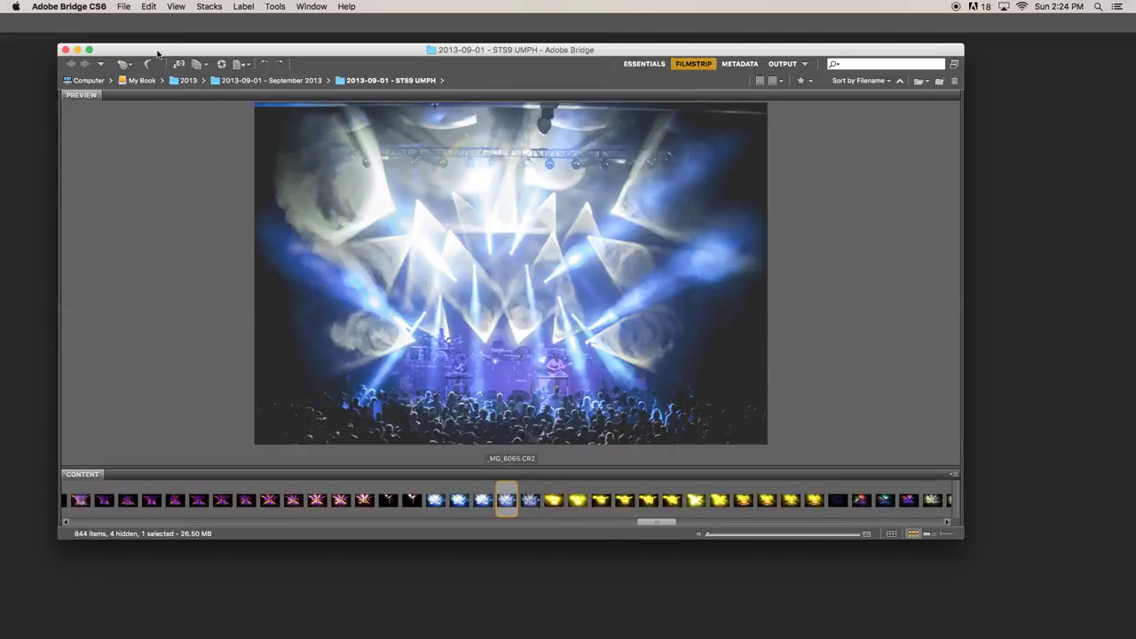
{"action": "left_click_drag", "start_coordinate": [161, 51], "coordinate": [110, 23]}
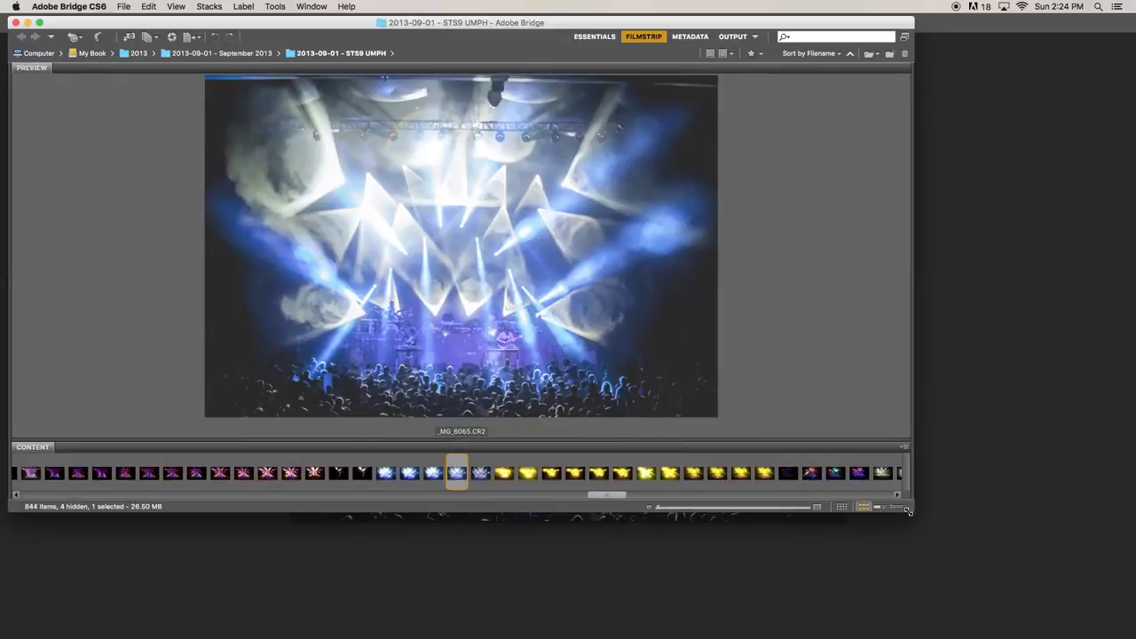
{"action": "left_click_drag", "start_coordinate": [909, 512], "coordinate": [1128, 634]}
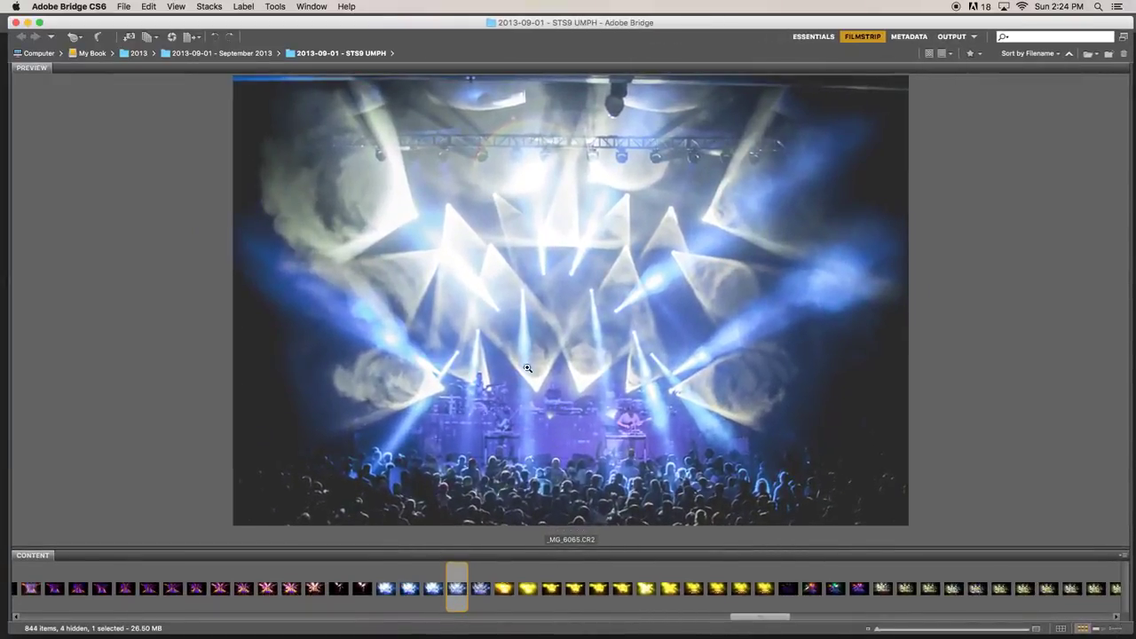
Preview _MG_6064.CR2, _MG_6065.CR2 and _MG_6065.psd in turn, then select all three side by side
{"action": "left_click", "coordinate": [484, 593]}
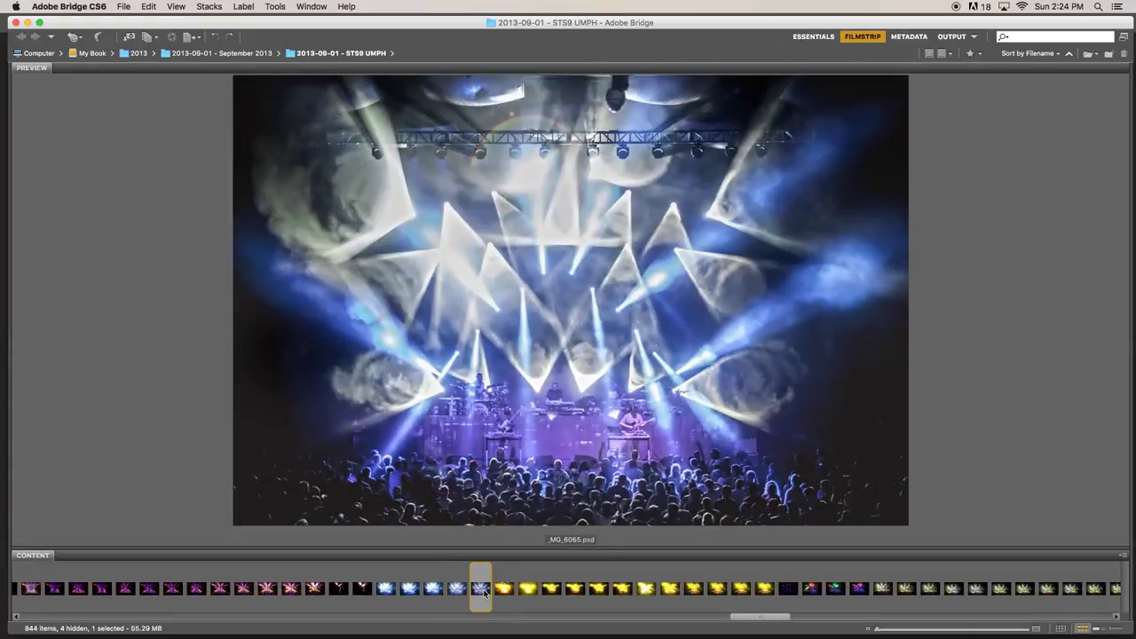
{"action": "left_click", "coordinate": [457, 590]}
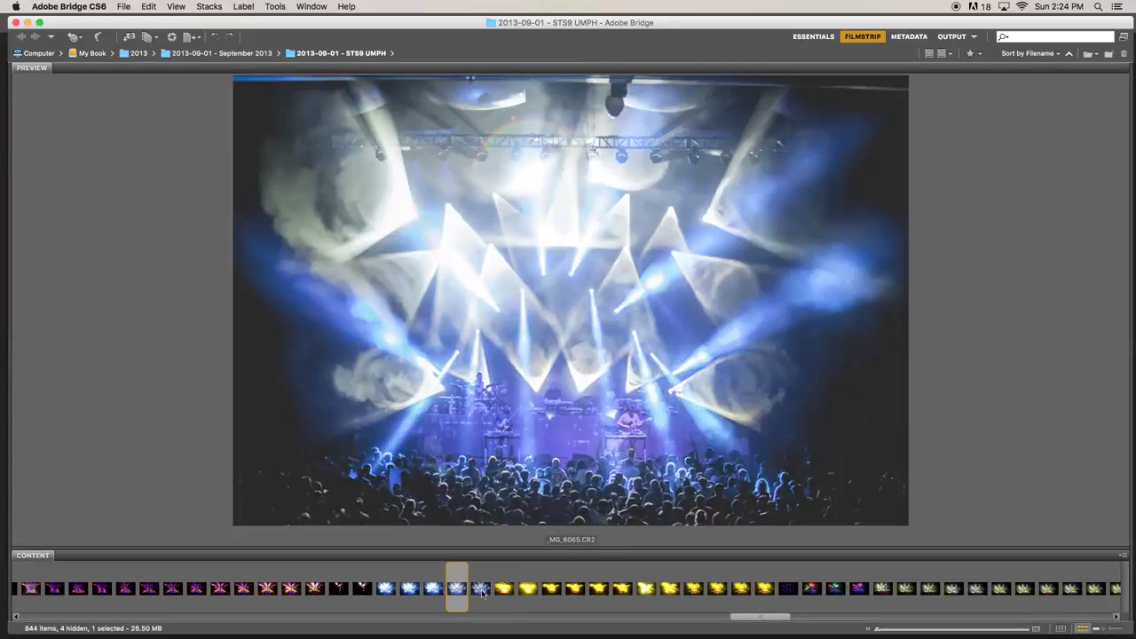
{"action": "left_click", "coordinate": [481, 593]}
{"action": "left_click", "coordinate": [434, 593]}
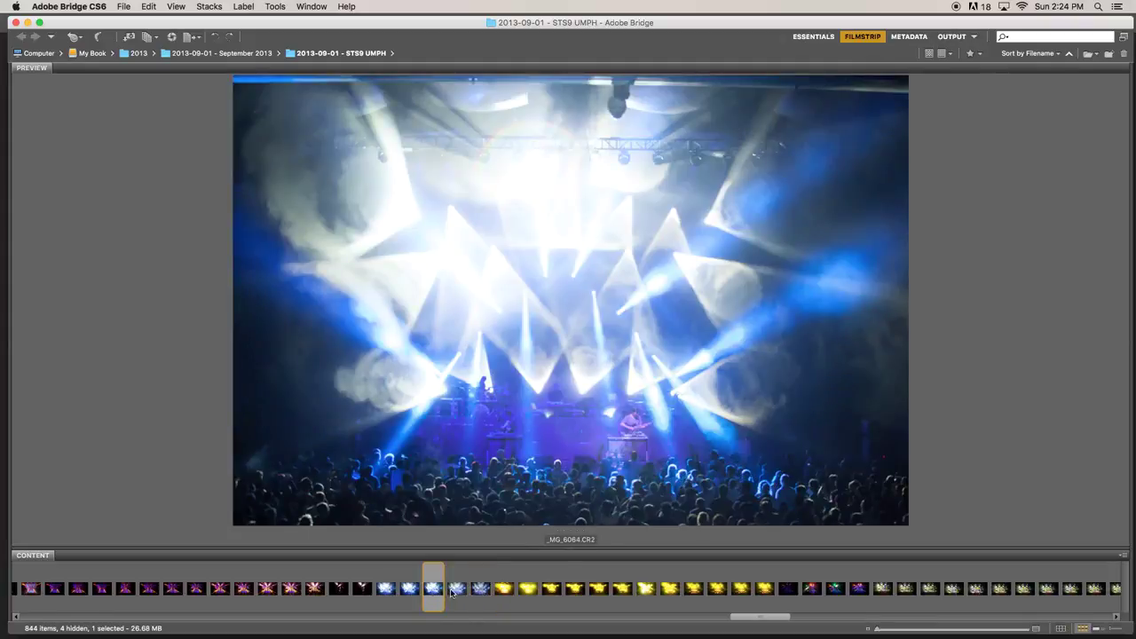
{"action": "left_click", "coordinate": [458, 591]}
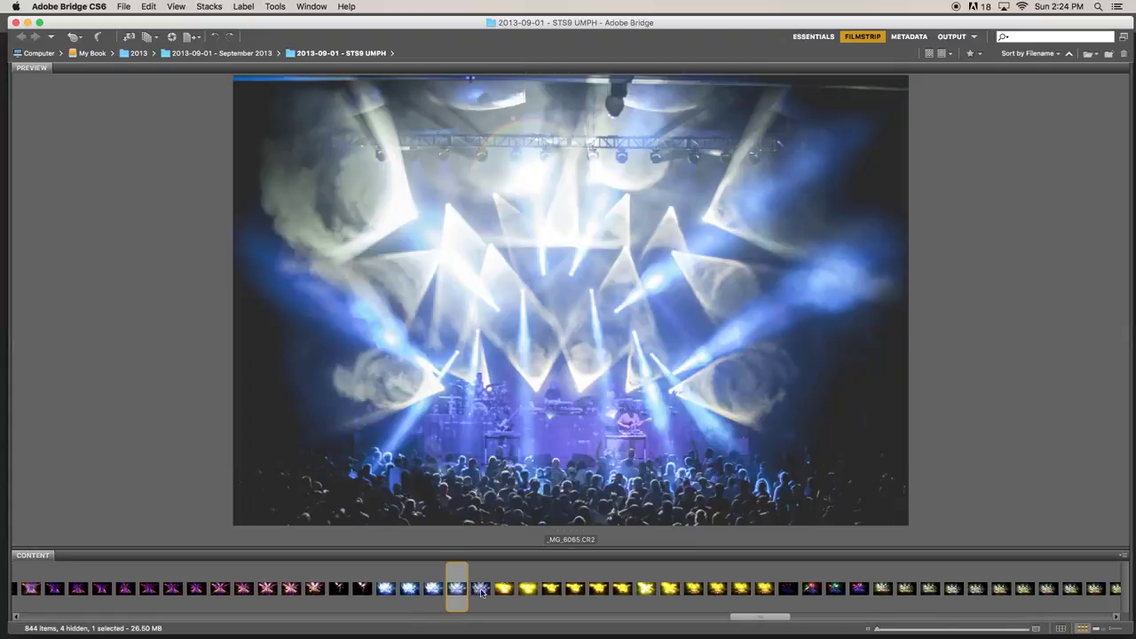
{"action": "left_click", "coordinate": [480, 591]}
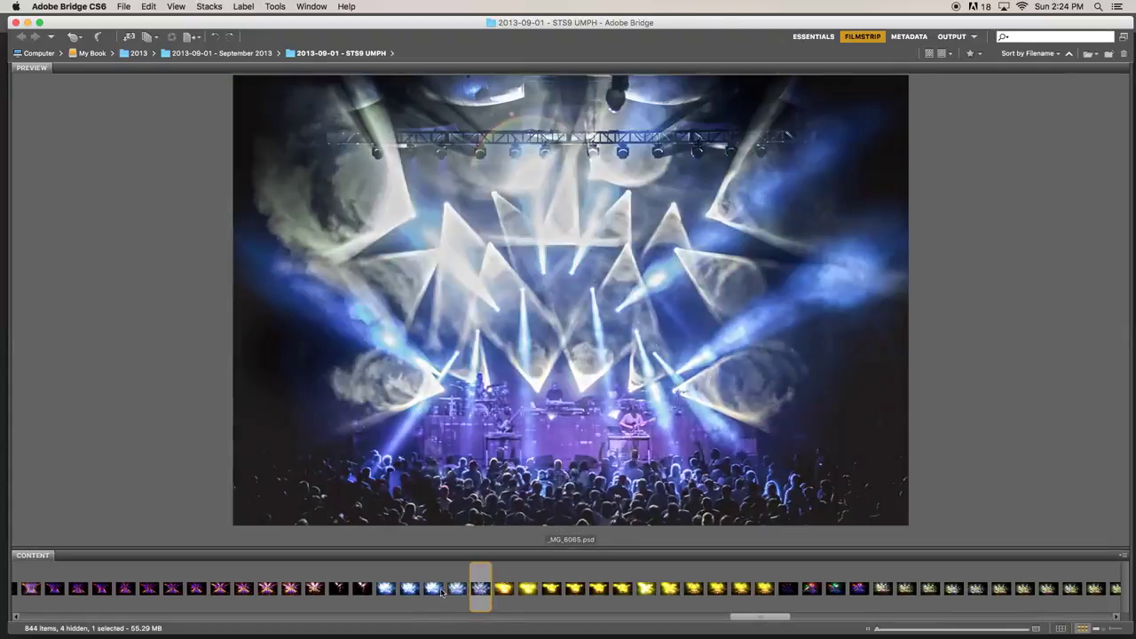
{"action": "left_click", "coordinate": [437, 591]}
{"action": "left_click", "coordinate": [480, 593], "text": "shift"}
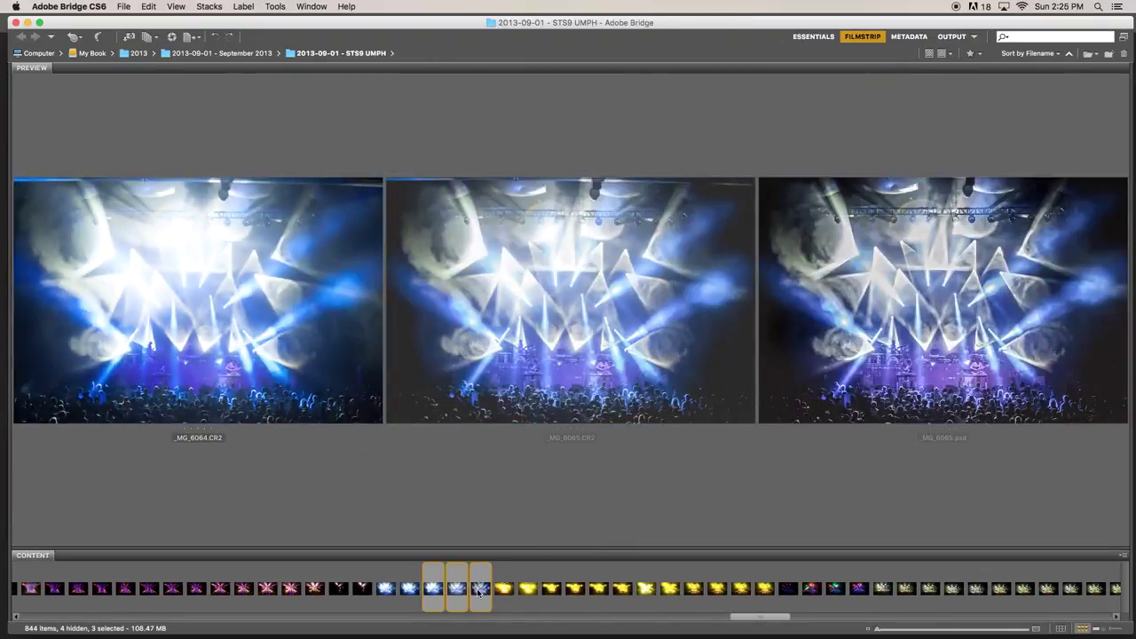